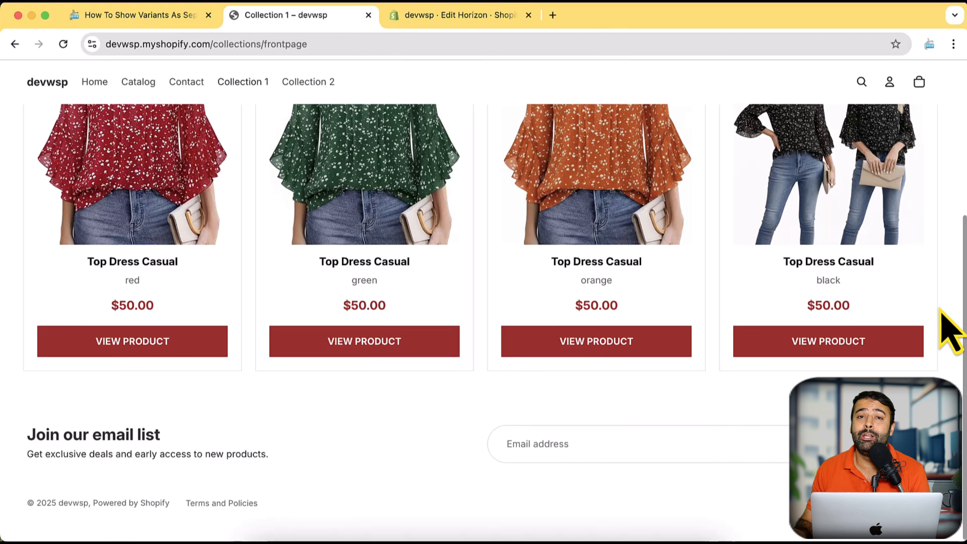
# Examine the Top Dress Casual variant cards on the Collection 1 page, including their titles, colours and prices.
pyautogui.scroll(5, 946, 328)
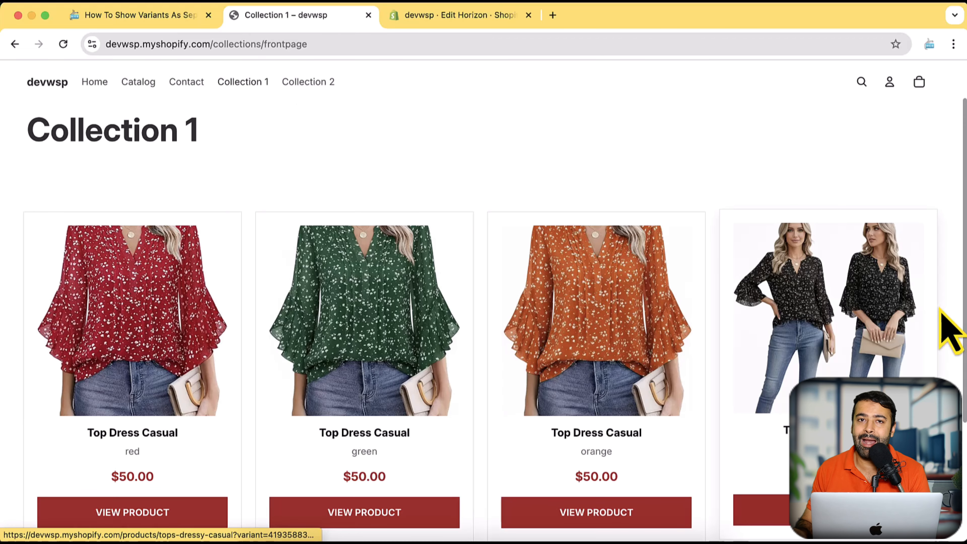
pyautogui.scroll(-3, 948, 329)
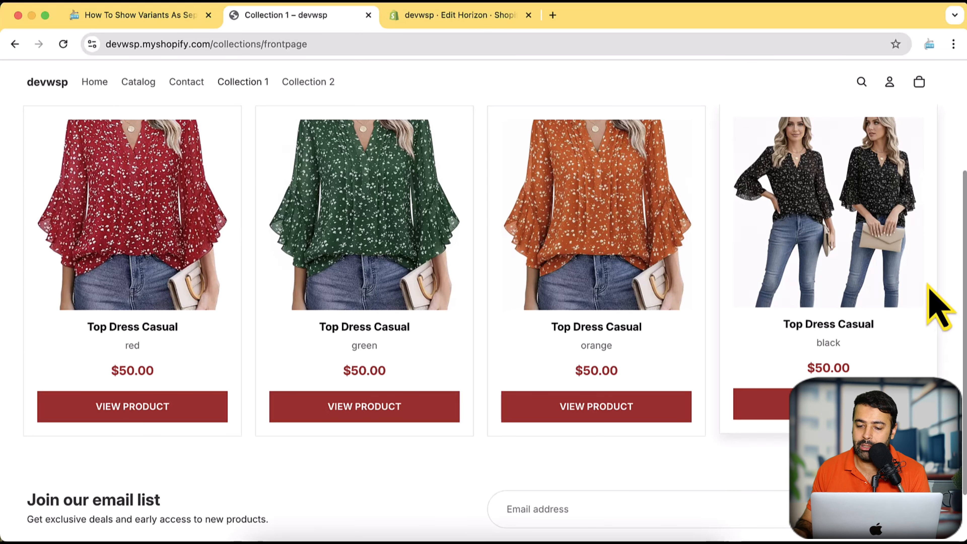
pyautogui.moveTo(782, 326); pyautogui.dragTo(874, 322)
pyautogui.moveTo(815, 346); pyautogui.dragTo(852, 350)
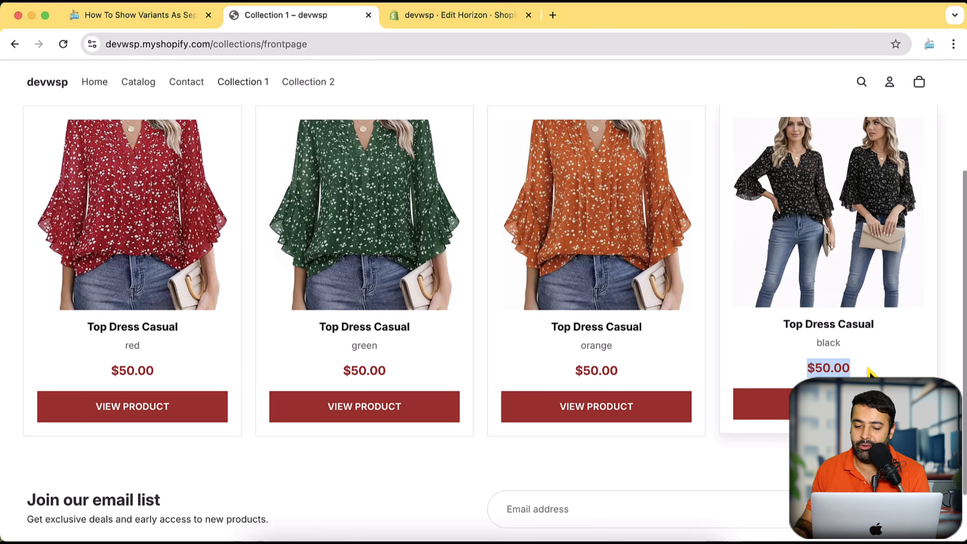
pyautogui.scroll(3, 838, 381)
pyautogui.scroll(-3, 791, 414)
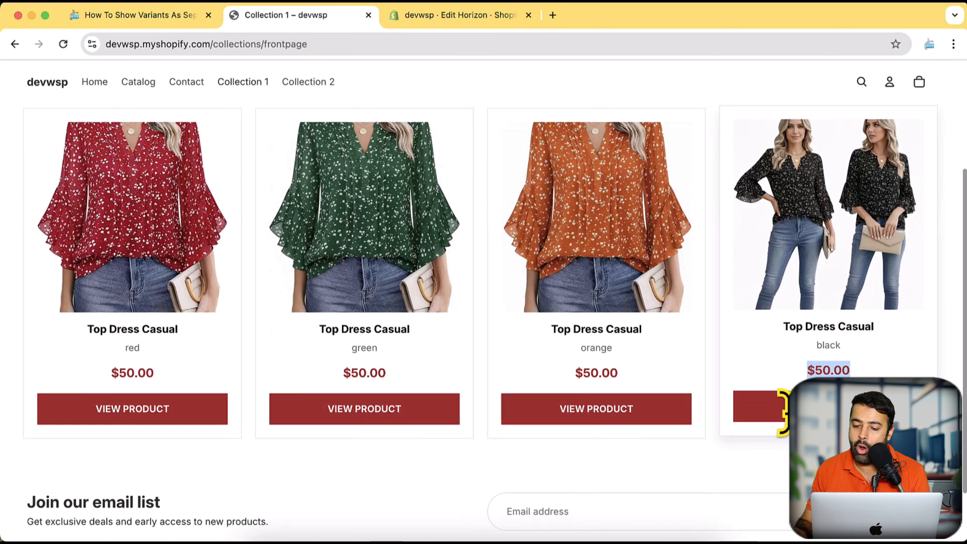
# View the product pages of the black and the green Top Dress Casual variants from their Collection 1 cards.
pyautogui.click(788, 417)
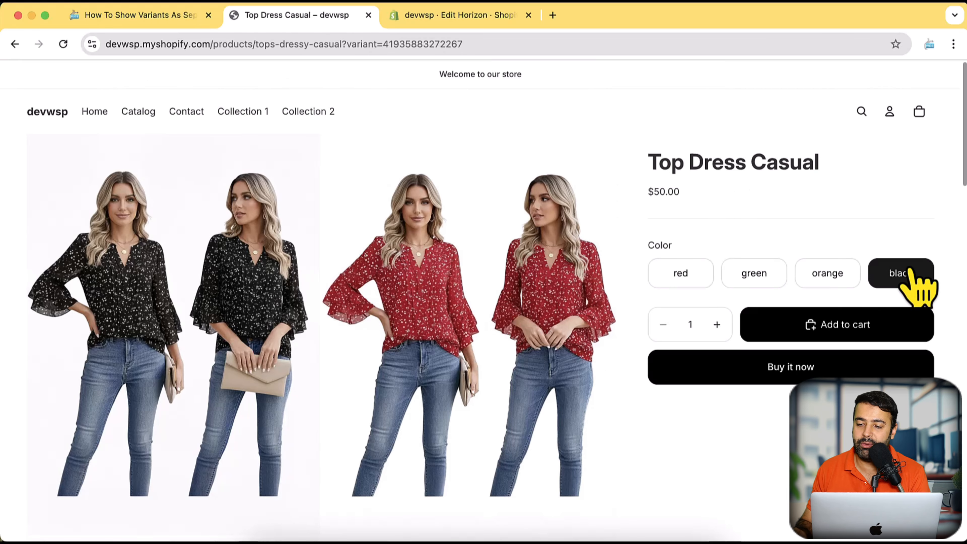
pyautogui.click(14, 44)
pyautogui.scroll(3, 249, 339)
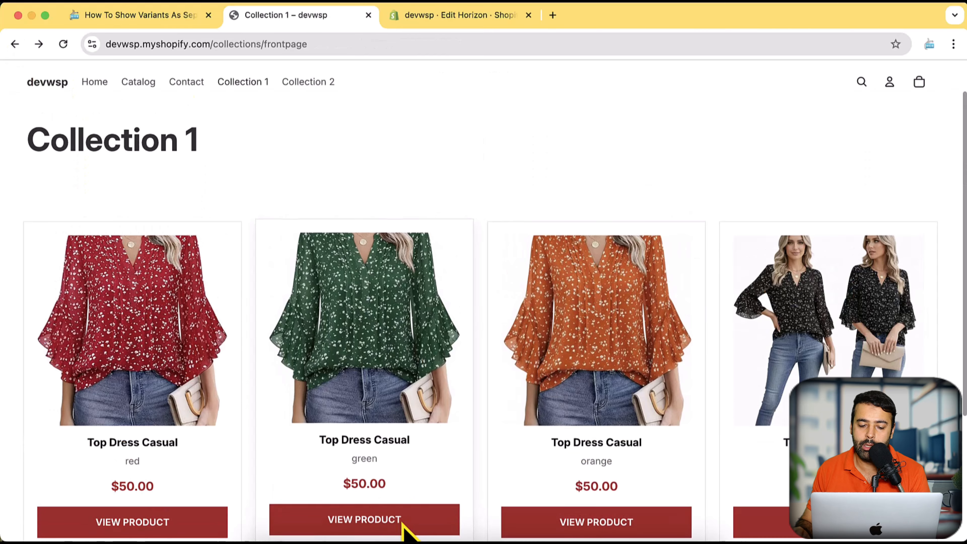
pyautogui.click(409, 525)
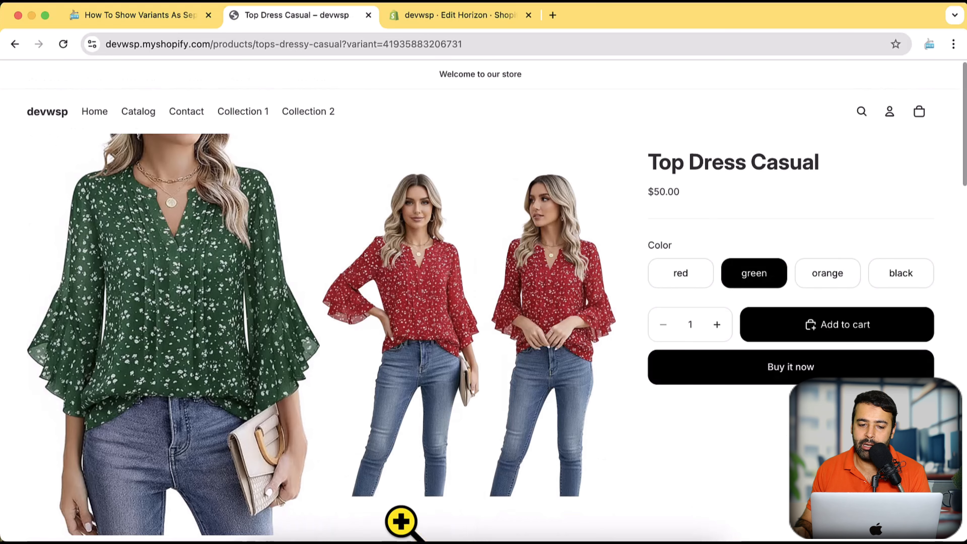
pyautogui.scroll(-3, 401, 522)
pyautogui.scroll(3, 400, 509)
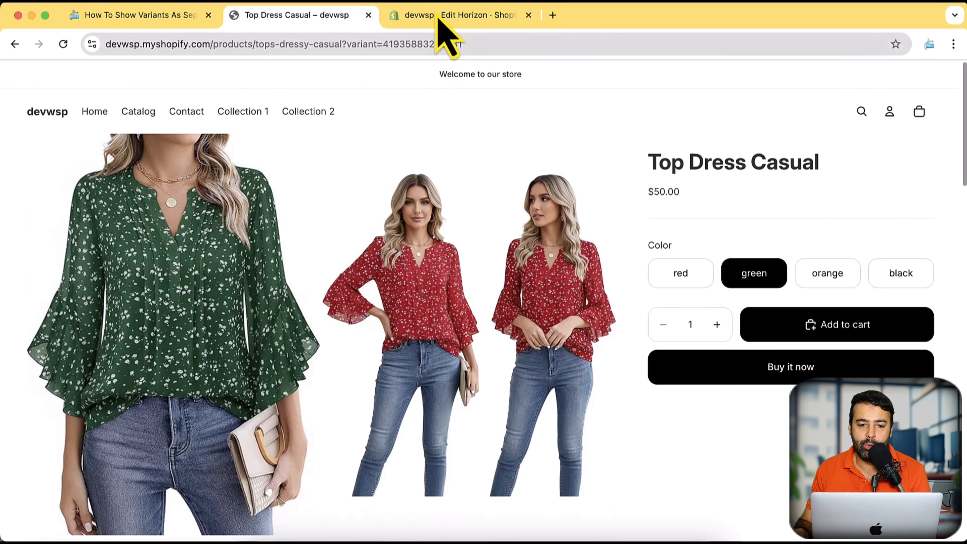
# Switch to the Shopify theme editor, open the Show Variant As Separate Products section settings and check its collection choices.
pyautogui.click(445, 16)
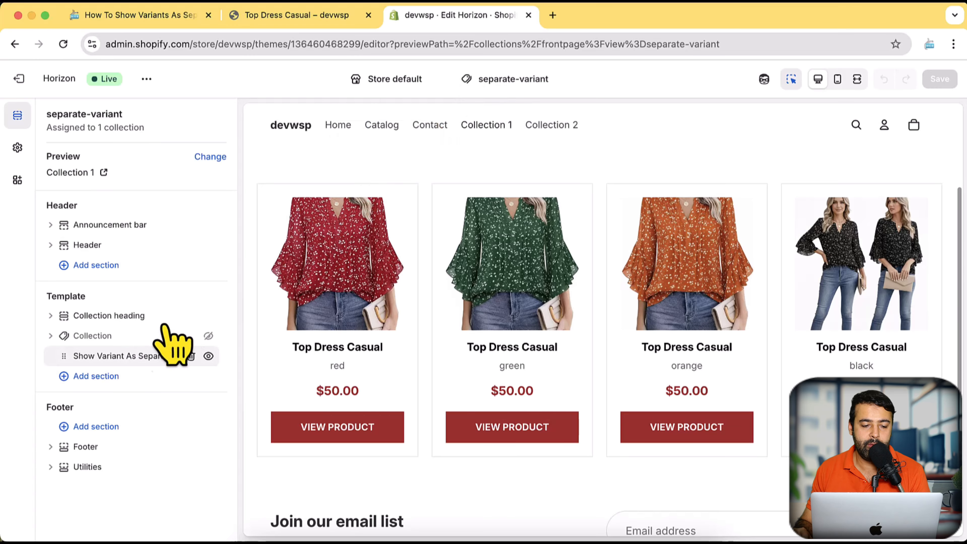
pyautogui.click(126, 356)
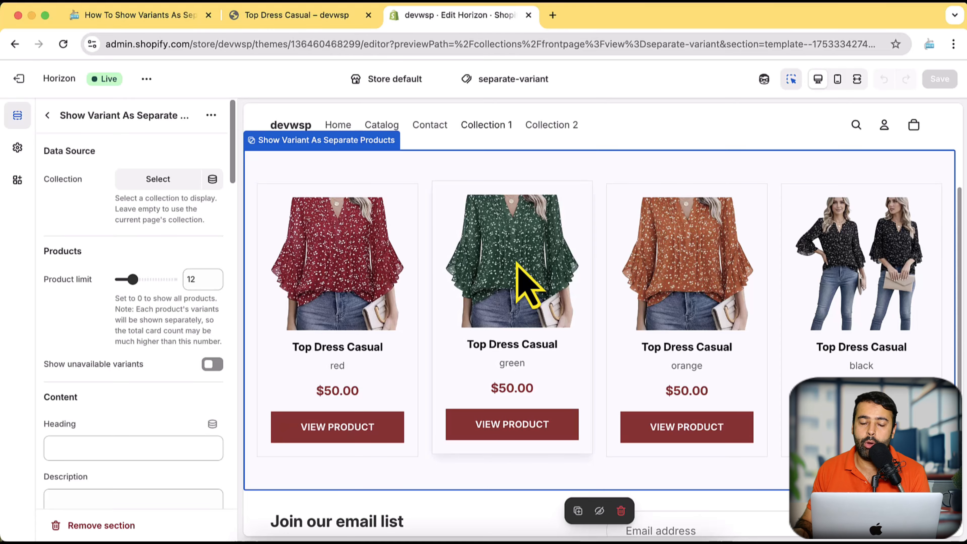
pyautogui.click(144, 182)
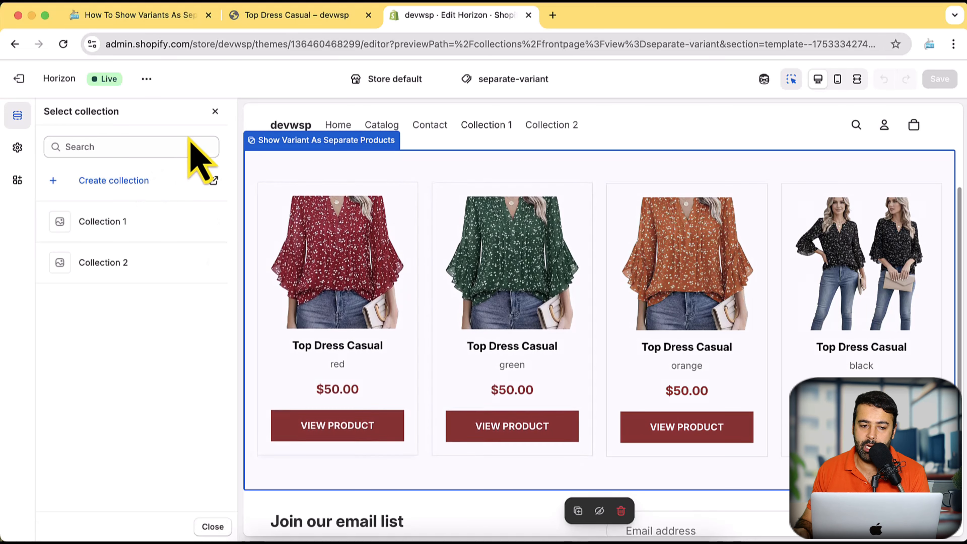
pyautogui.click(215, 111)
# Hide unavailable variants and fill in the section's heading as "Add heading" and its description as "Add description".
pyautogui.scroll(-3, 149, 179)
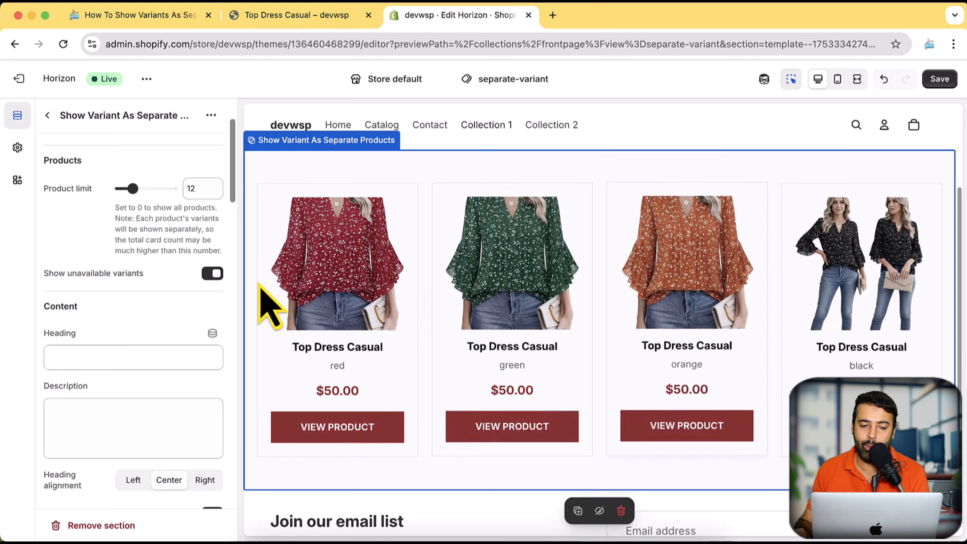
pyautogui.click(211, 275)
pyautogui.click(123, 360)
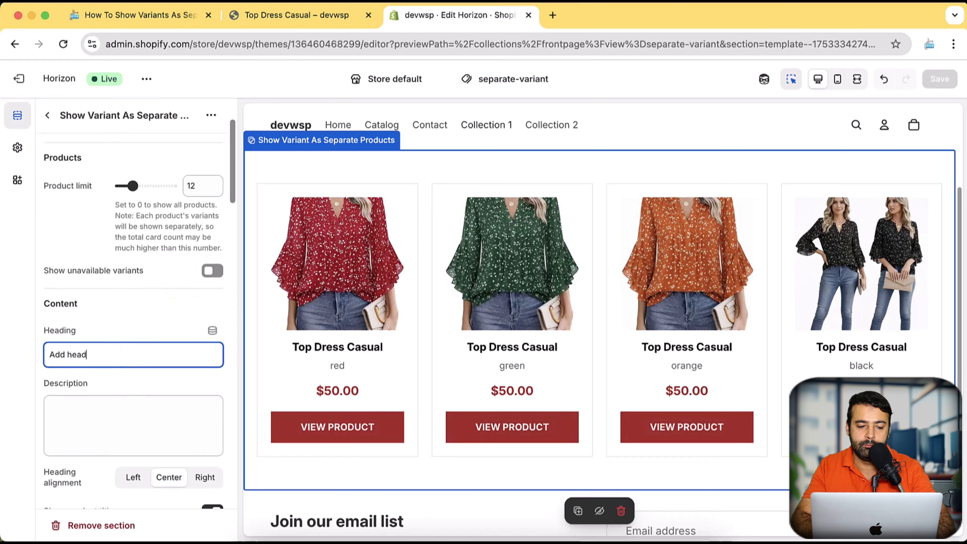
pyautogui.click(87, 409)
pyautogui.write('Add desc')
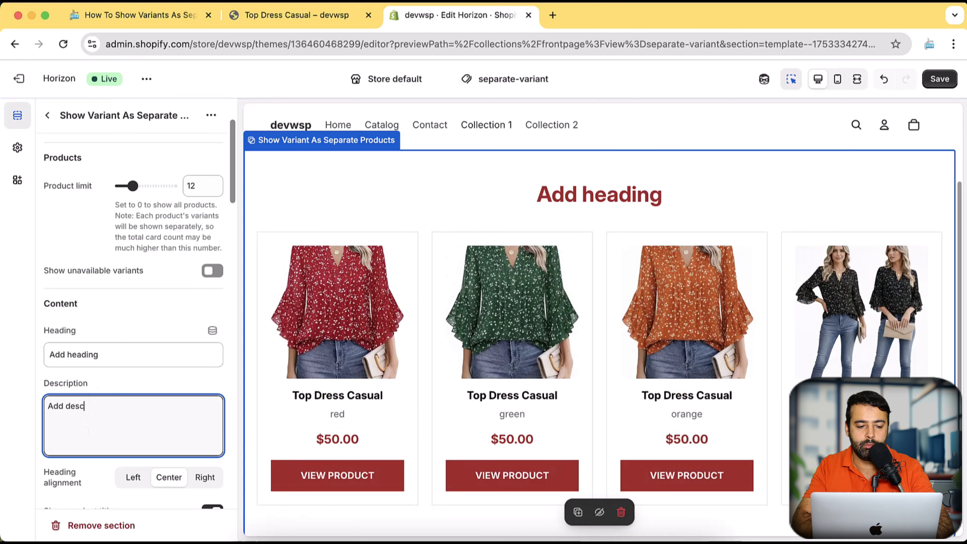
pyautogui.write('ription')
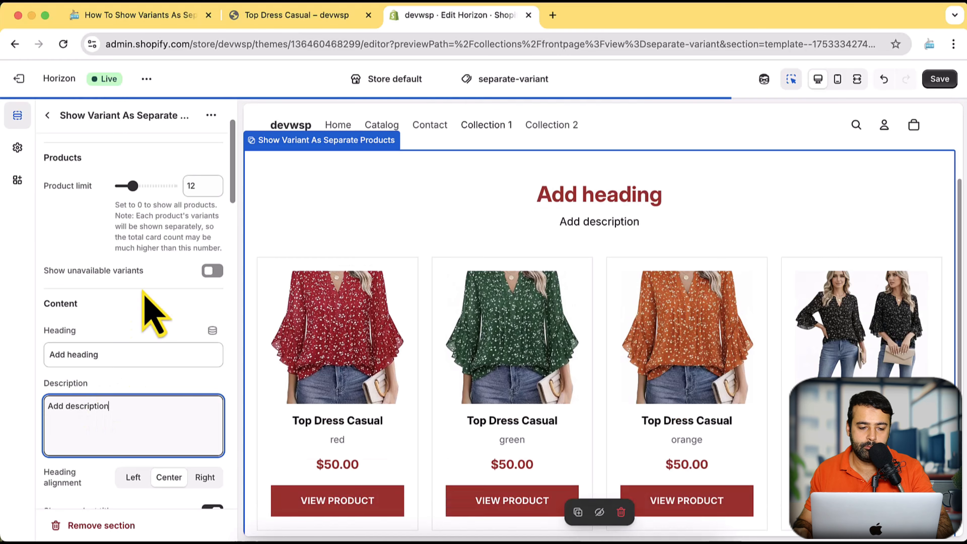
# Try the left heading alignment and set the heading alignment to Right.
pyautogui.scroll(-5, 143, 291)
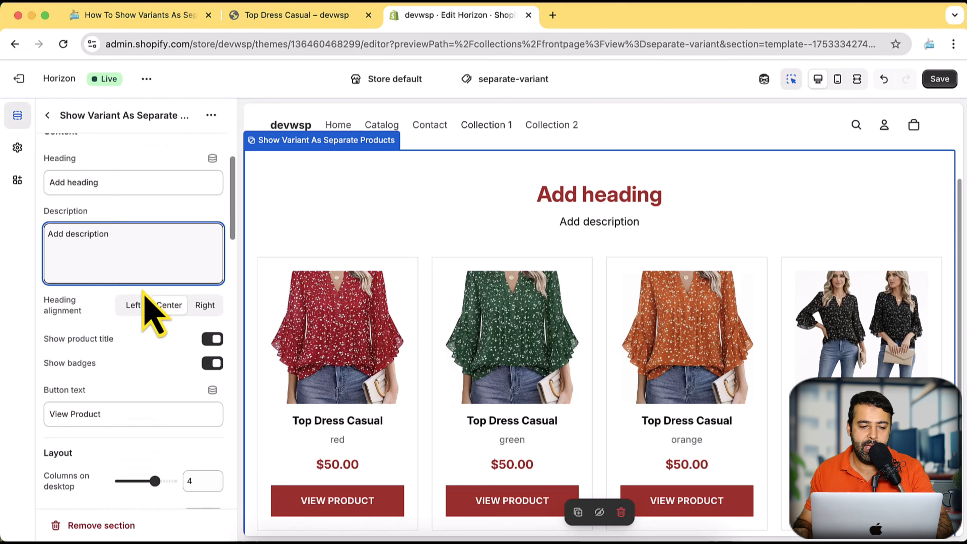
pyautogui.click(134, 303)
pyautogui.click(206, 302)
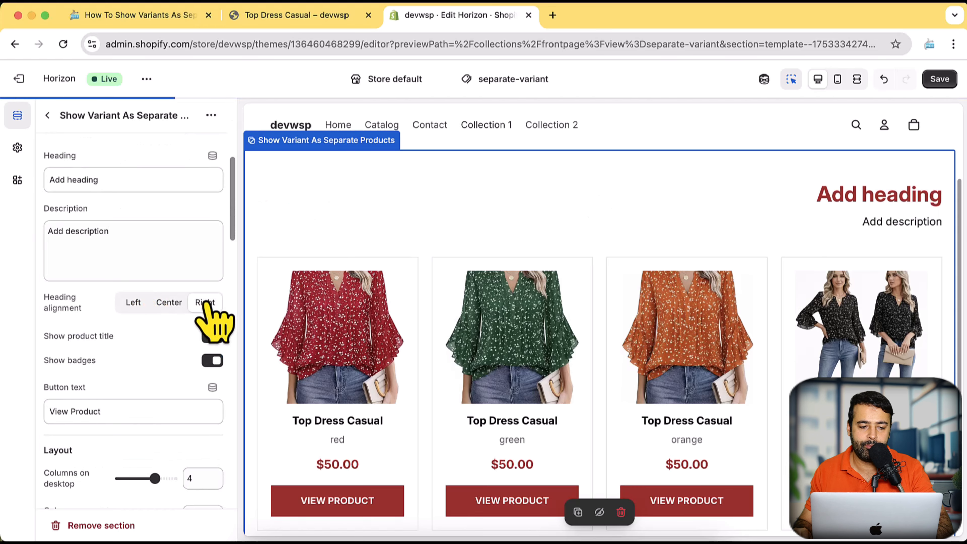
# Try hiding the product titles and badges on the variant cards, and turn both back on.
pyautogui.scroll(-1, 208, 316)
pyautogui.click(212, 320)
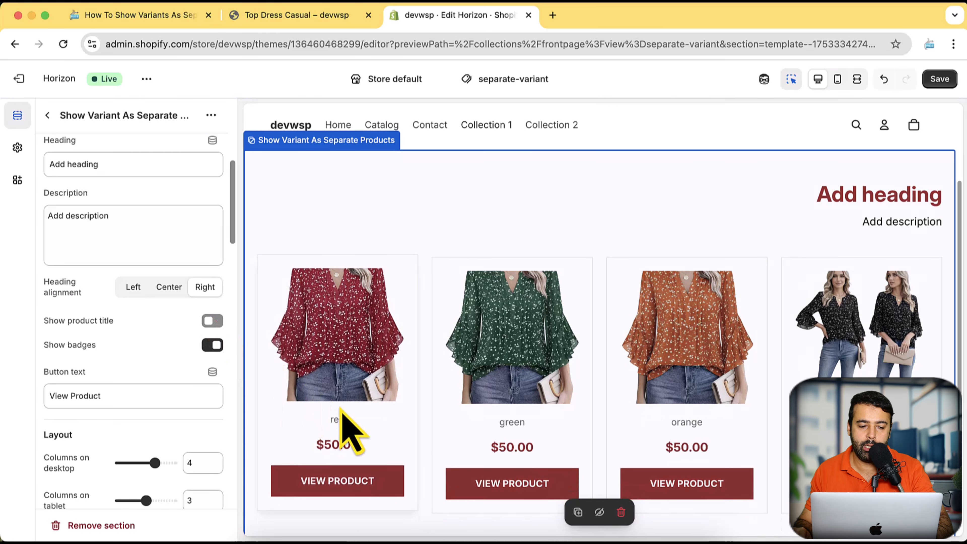
pyautogui.click(212, 345)
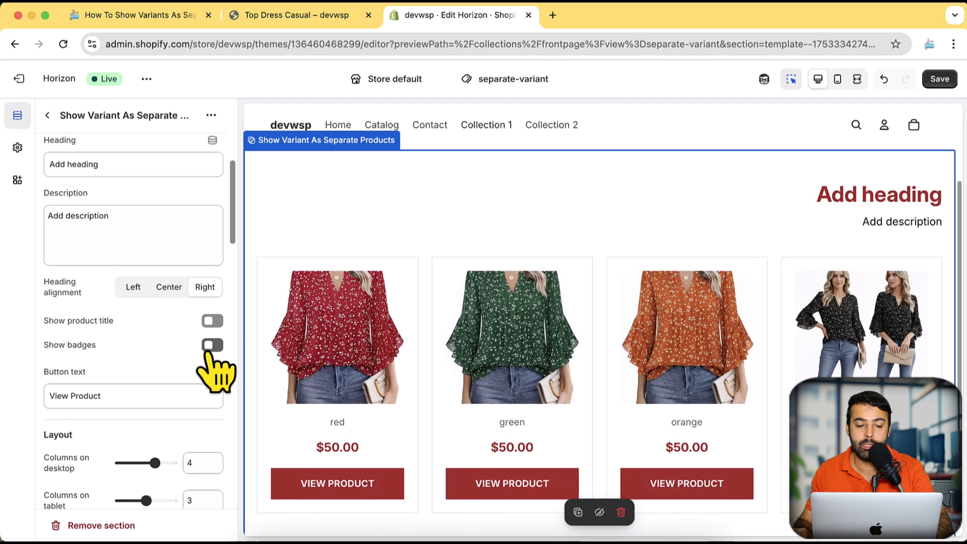
pyautogui.click(214, 345)
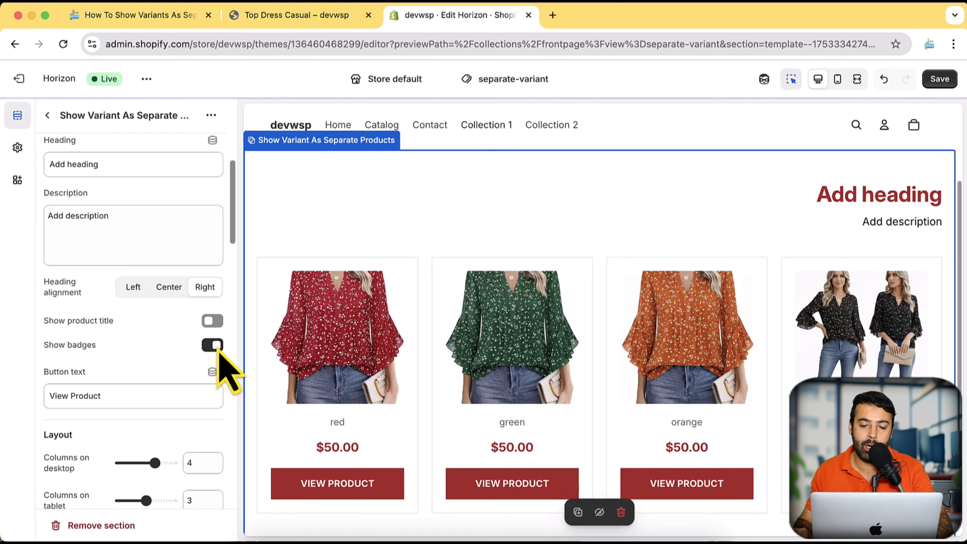
pyautogui.click(213, 321)
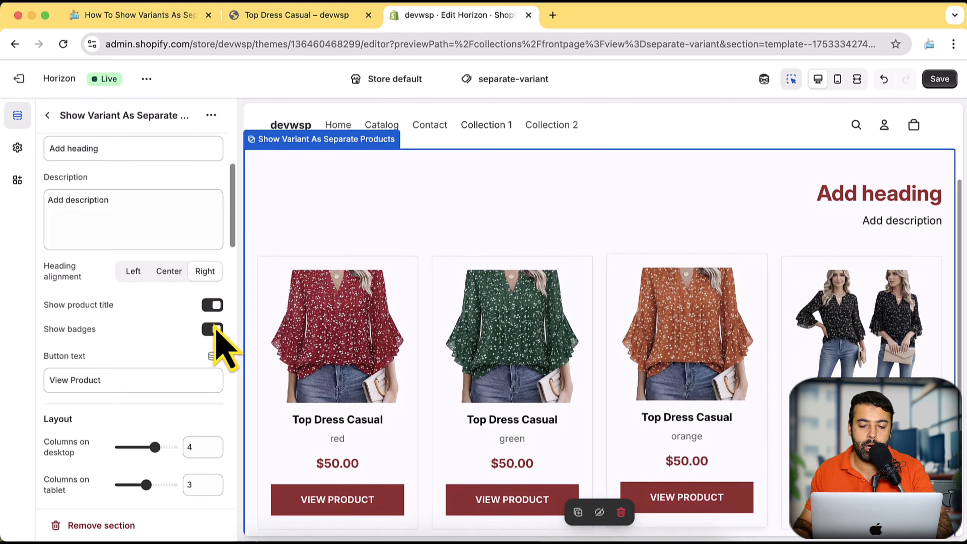
# Change the button text on the variant cards to "Go To Specific Variant".
pyautogui.scroll(-2, 164, 382)
pyautogui.moveTo(128, 381); pyautogui.dragTo(35, 398)
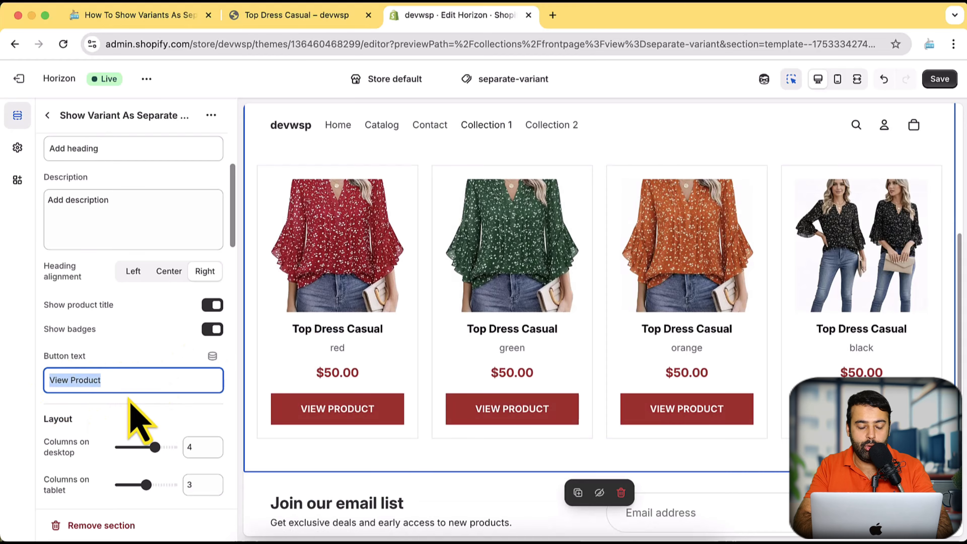
pyautogui.write('Got')
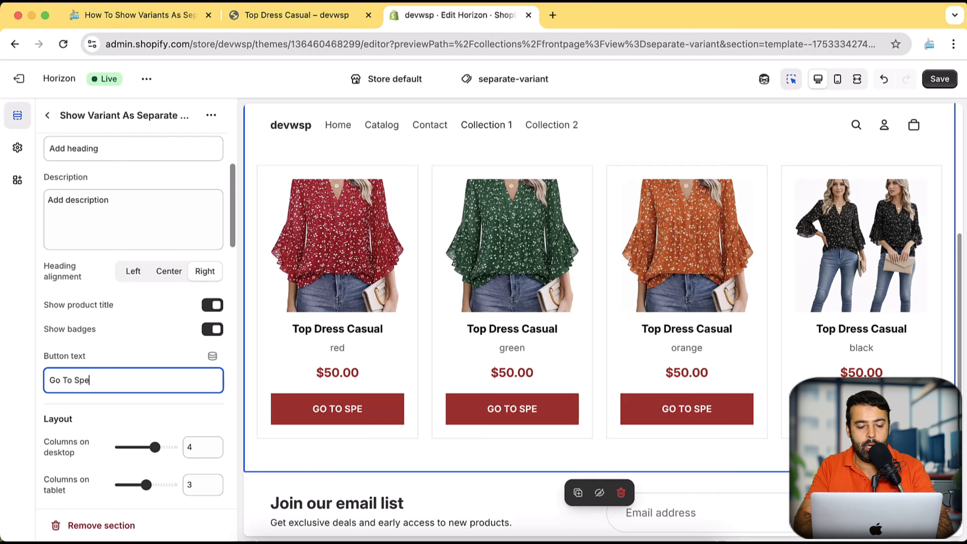
pyautogui.write('o Specific Variant')
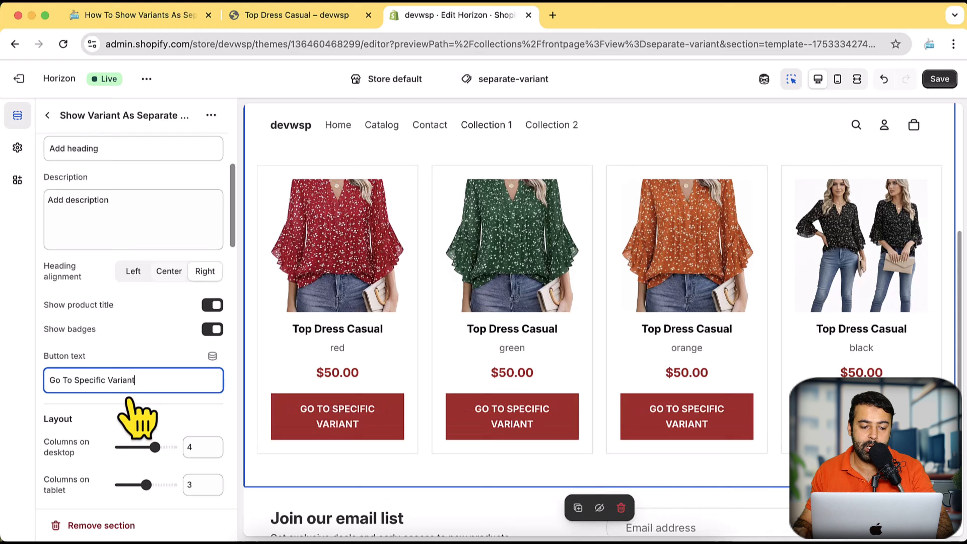
# Try a layout of 3 columns on desktop and return the setting to 4.
pyautogui.scroll(-5, 137, 415)
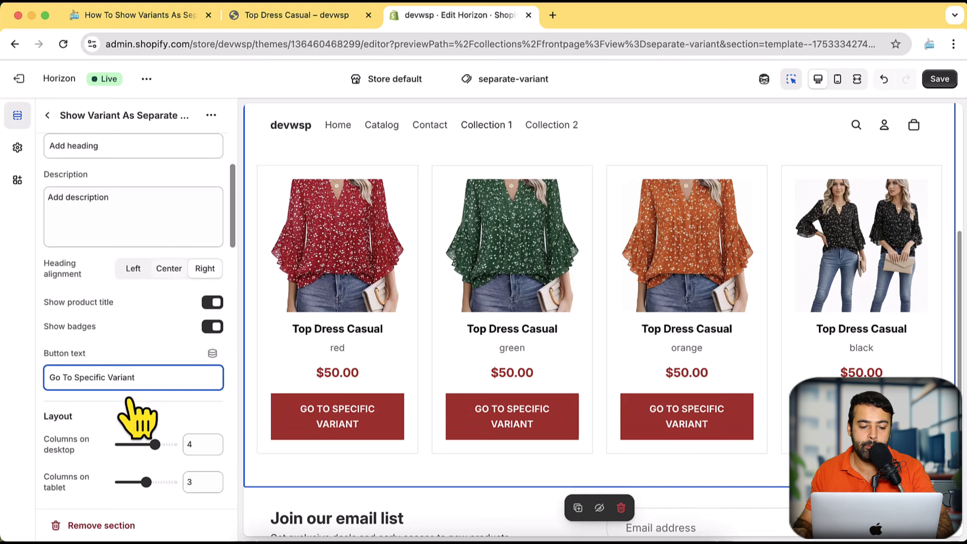
pyautogui.moveTo(154, 326)
pyautogui.mouseDown()
pyautogui.moveTo(138, 326)
pyautogui.moveTo(154, 326)
pyautogui.mouseUp()
pyautogui.scroll(-1, 160, 336)
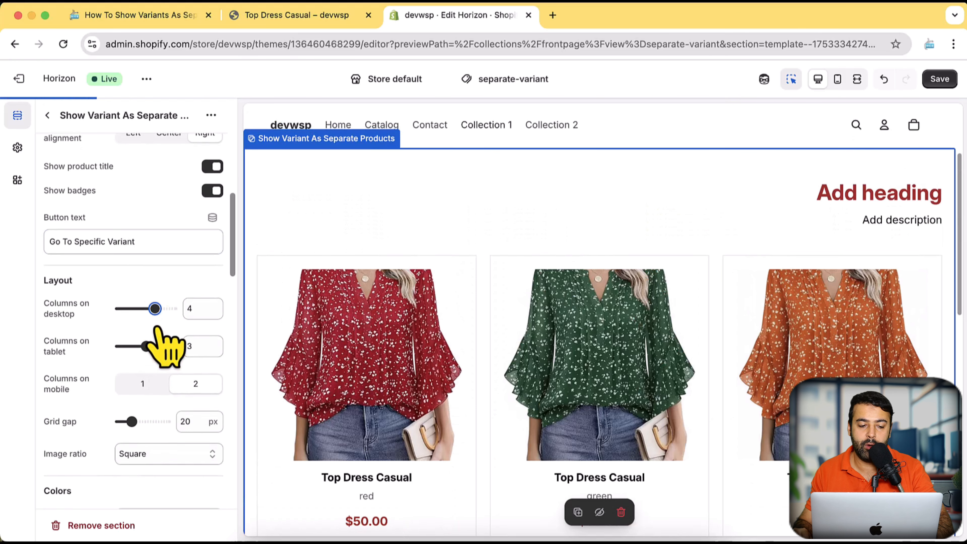
# Set the columns on mobile to 1, checking the layout in the mobile preview, and return to the desktop preview.
pyautogui.scroll(-1, 156, 355)
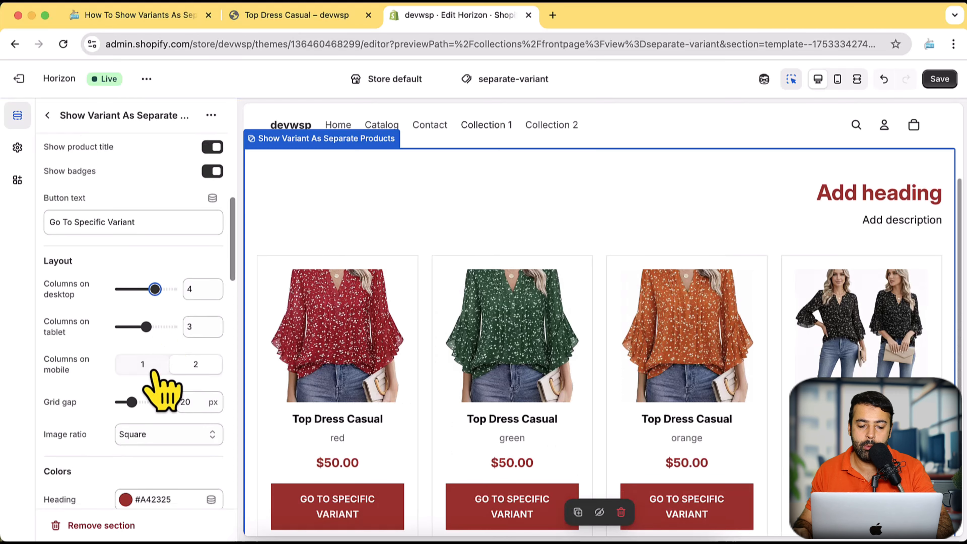
pyautogui.click(838, 79)
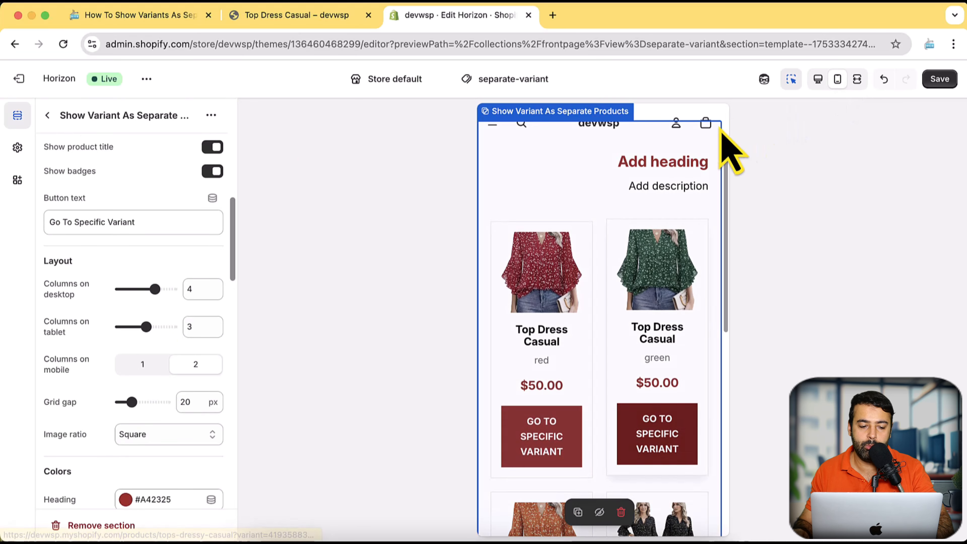
pyautogui.click(144, 365)
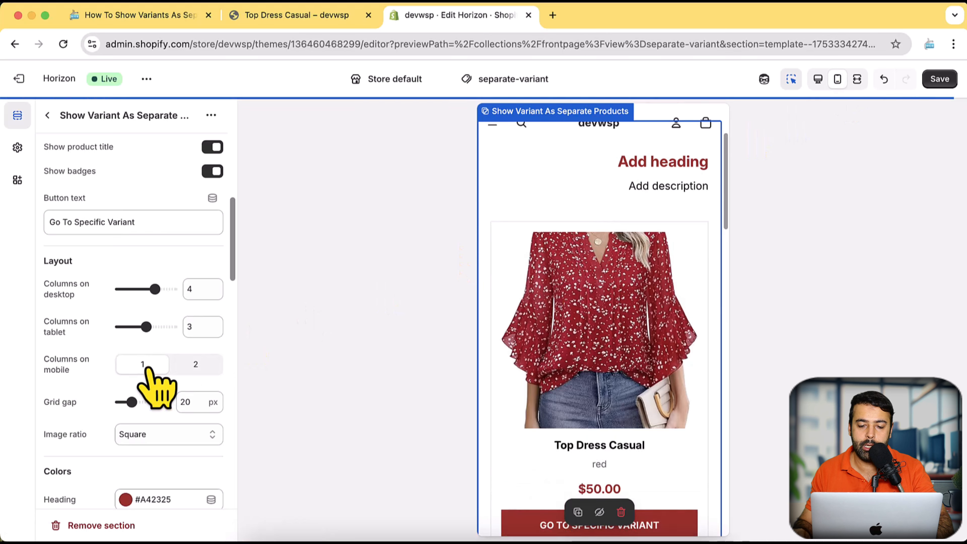
pyautogui.scroll(-3, 701, 335)
pyautogui.scroll(-3, 705, 336)
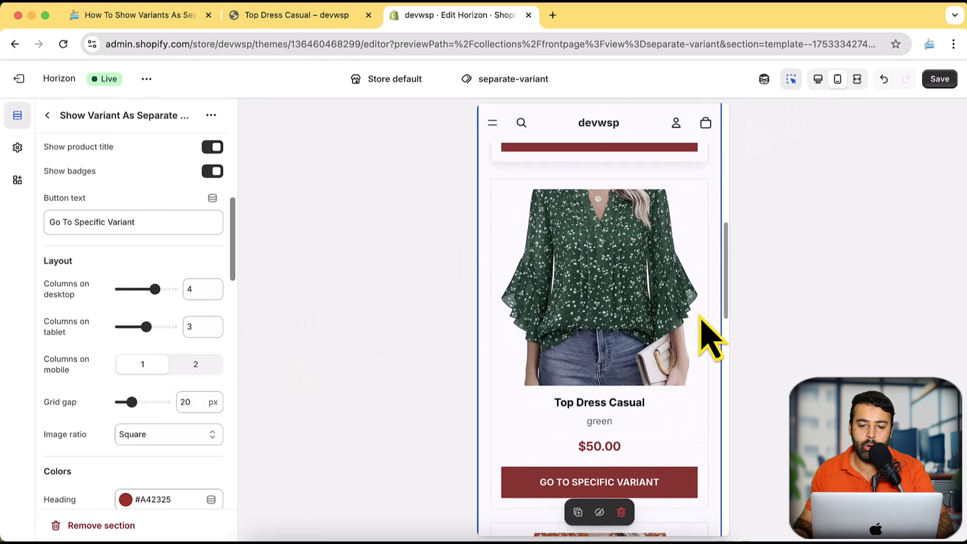
pyautogui.scroll(8, 701, 335)
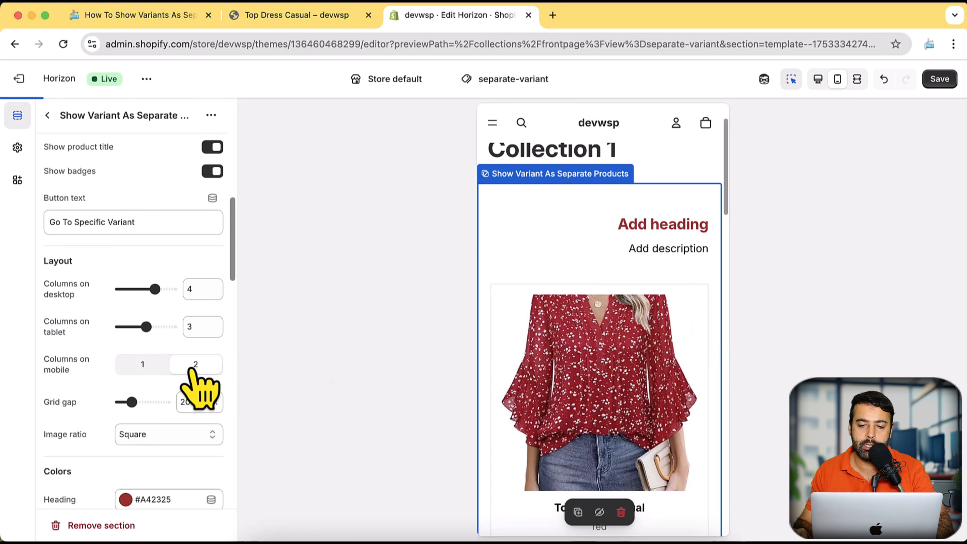
pyautogui.click(142, 365)
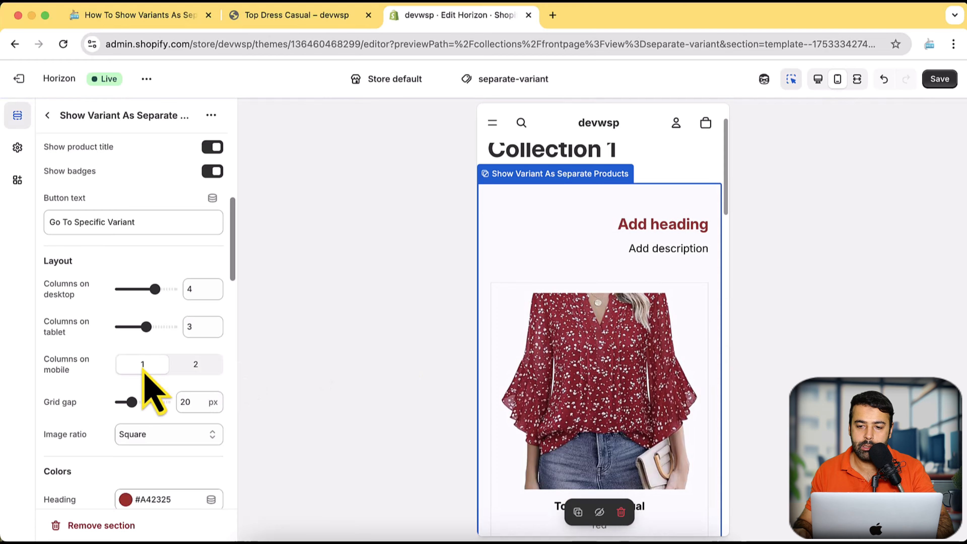
pyautogui.click(819, 79)
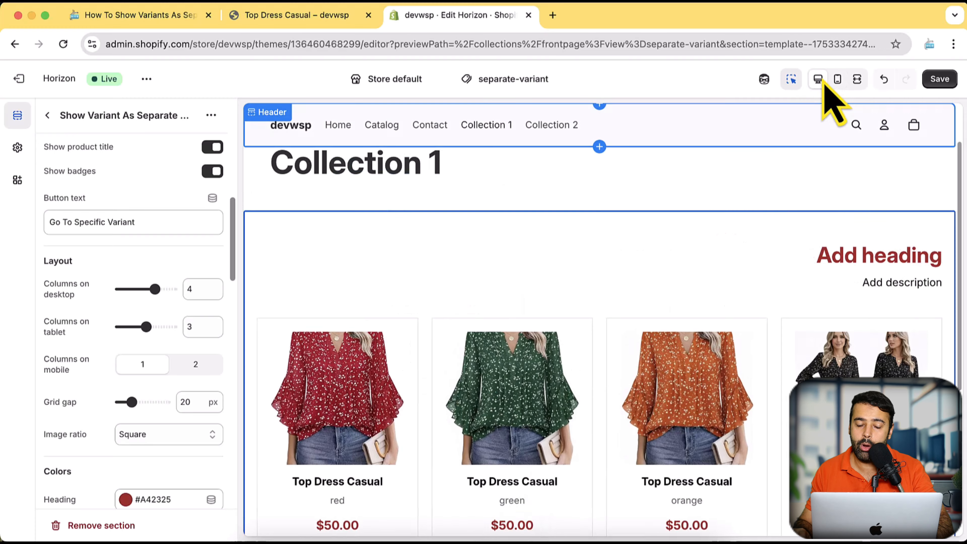
# Set the image ratio of the variant cards to Portrait.
pyautogui.scroll(-4, 221, 209)
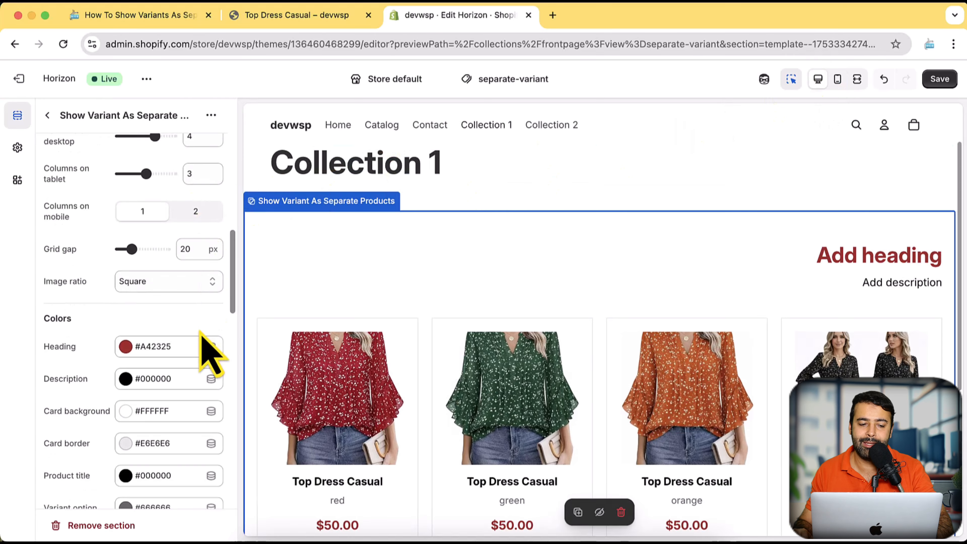
pyautogui.click(194, 284)
pyautogui.click(216, 286)
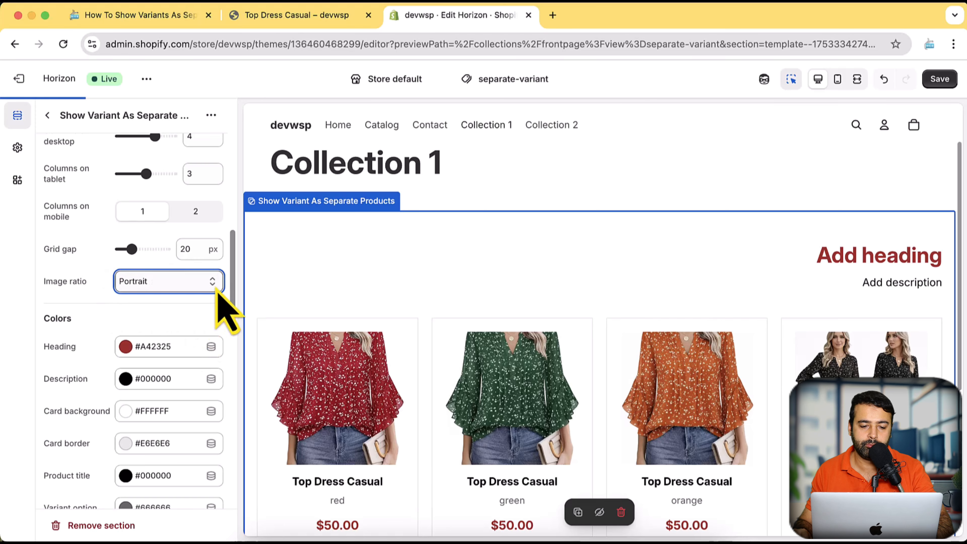
# Try the Landscape image ratio on the variant cards, and set the ratio to Square.
pyautogui.click(215, 290)
pyautogui.click(192, 298)
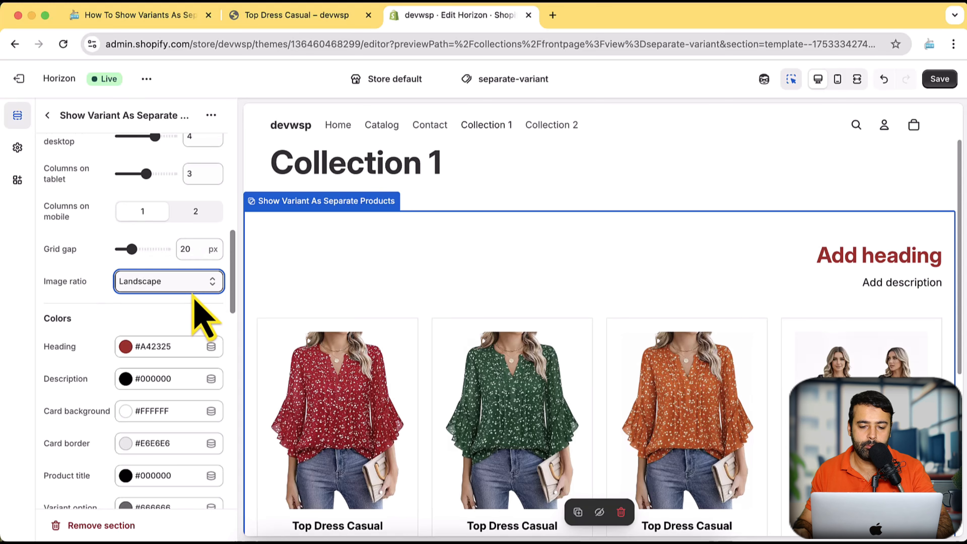
pyautogui.click(195, 285)
pyautogui.click(193, 255)
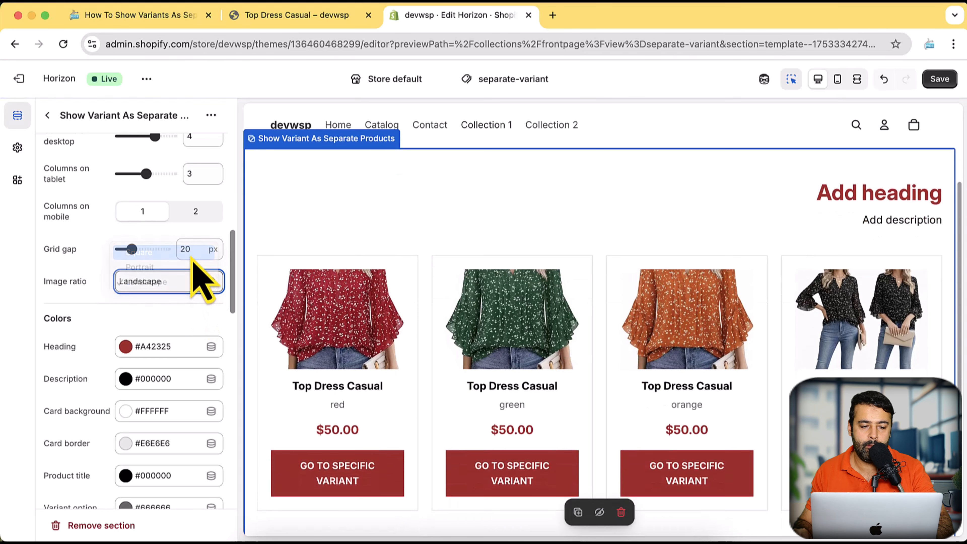
# Review the section's color, button style, typography and spacing settings, and expand its Custom CSS area.
pyautogui.scroll(-10, 201, 280)
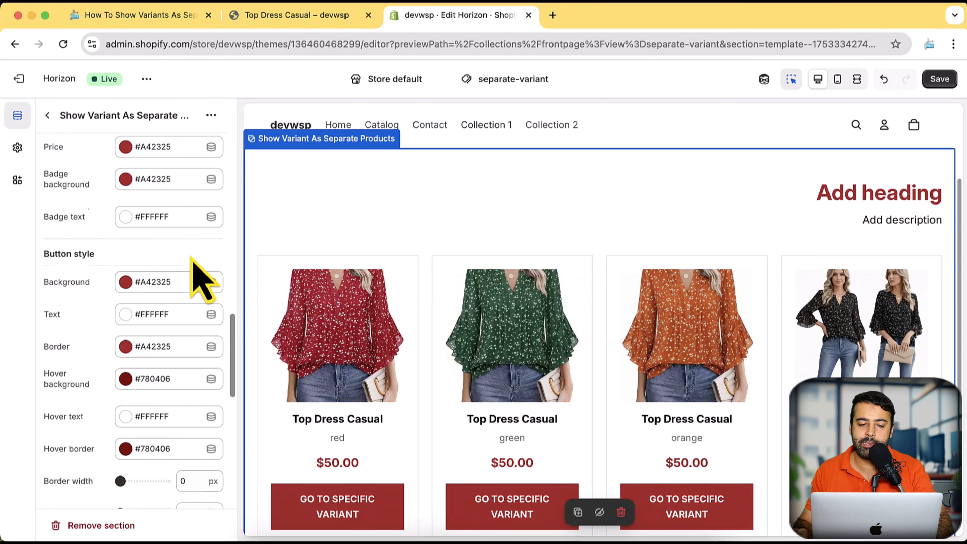
pyautogui.scroll(-10, 193, 259)
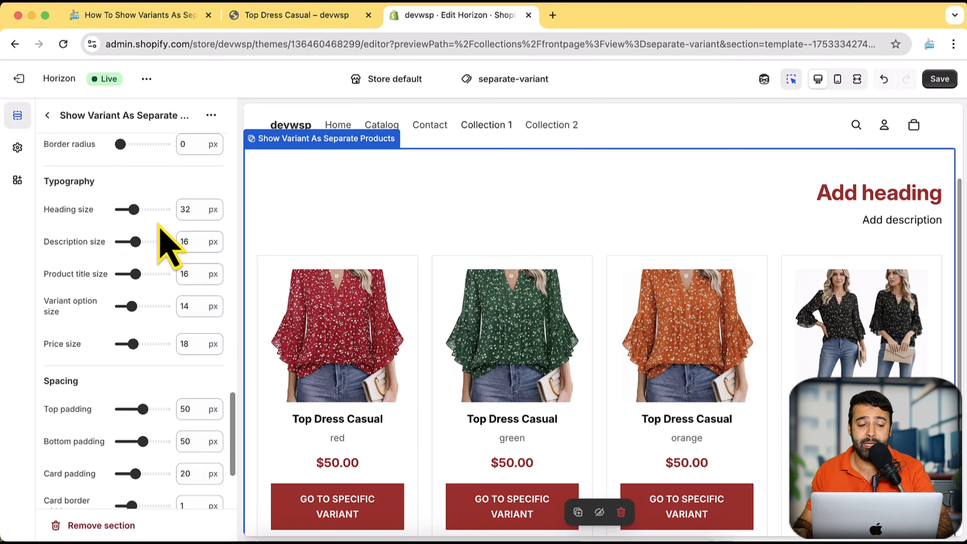
pyautogui.scroll(-4, 164, 234)
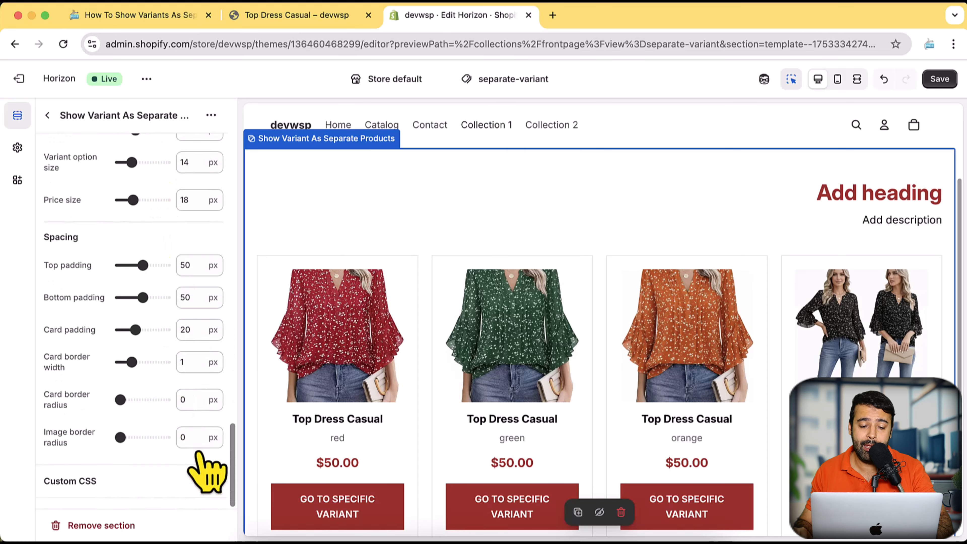
pyautogui.click(200, 482)
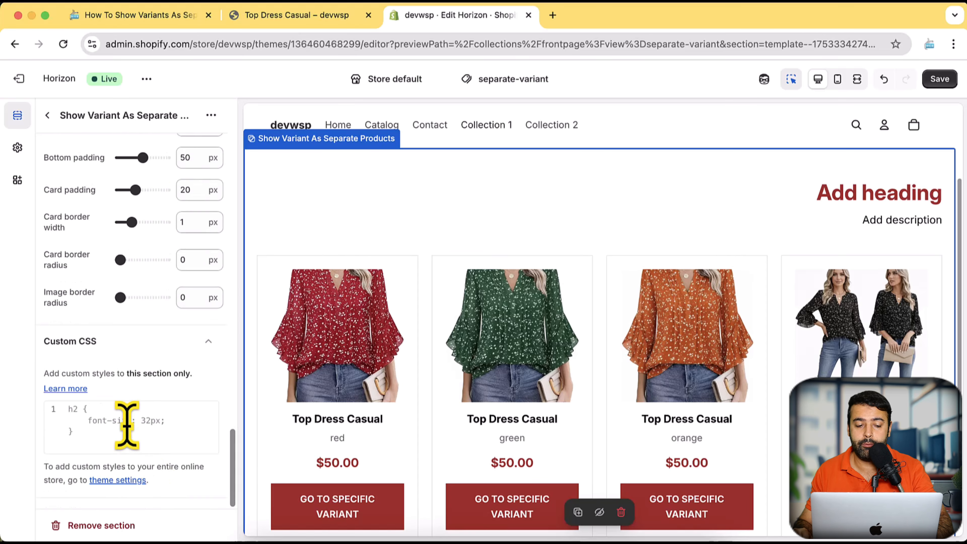
pyautogui.scroll(15, 174, 335)
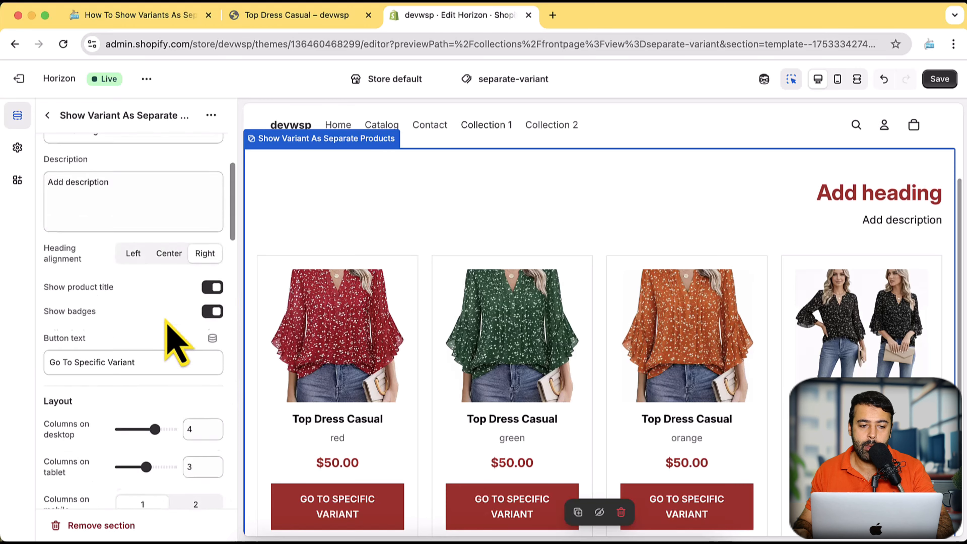
# Leave the section's settings, exit the theme editor without saving, and look through the store's theme library.
pyautogui.click(47, 115)
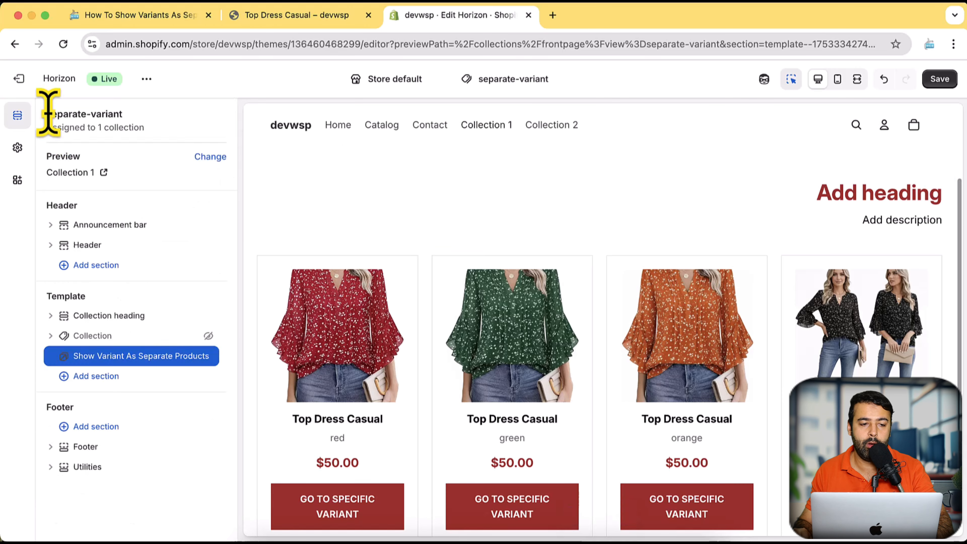
pyautogui.click(19, 78)
pyautogui.click(651, 337)
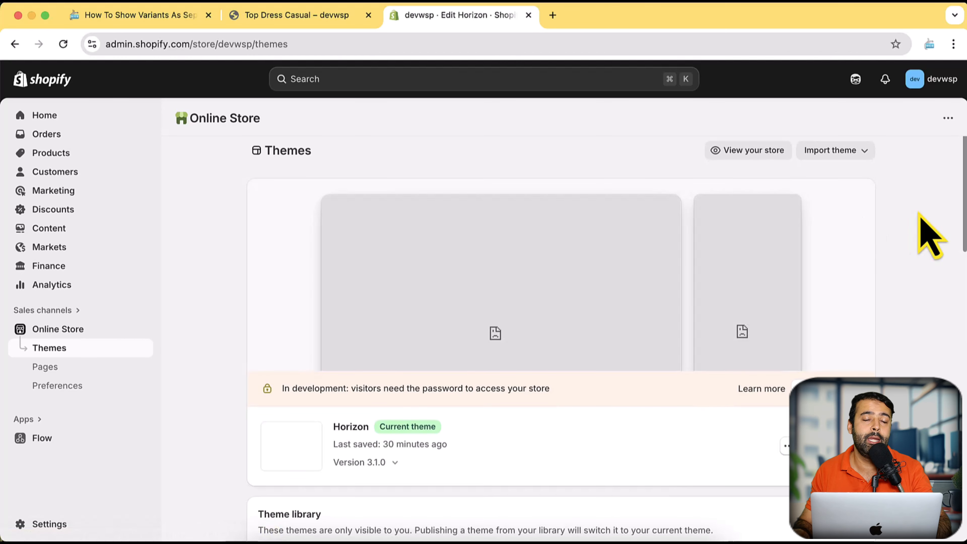
pyautogui.scroll(-5, 908, 232)
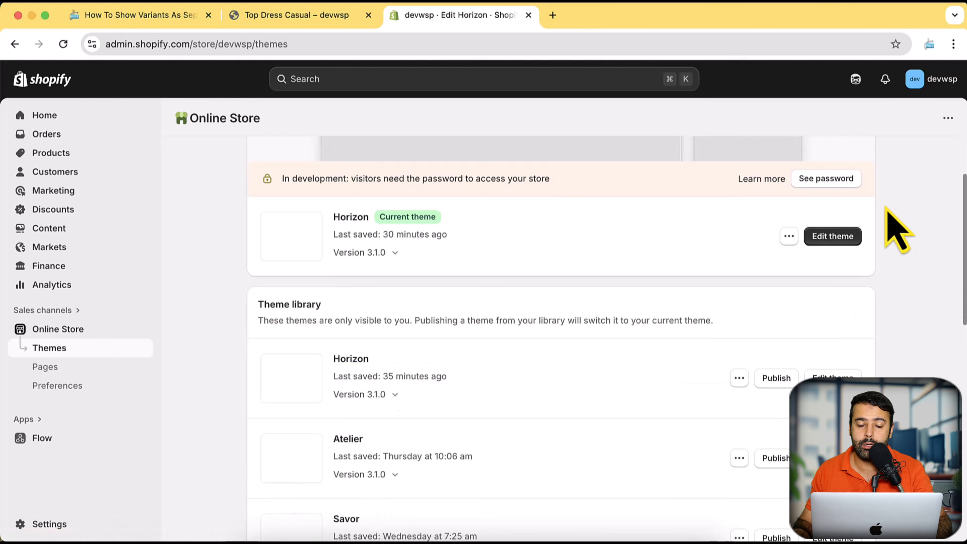
pyautogui.scroll(-3, 892, 214)
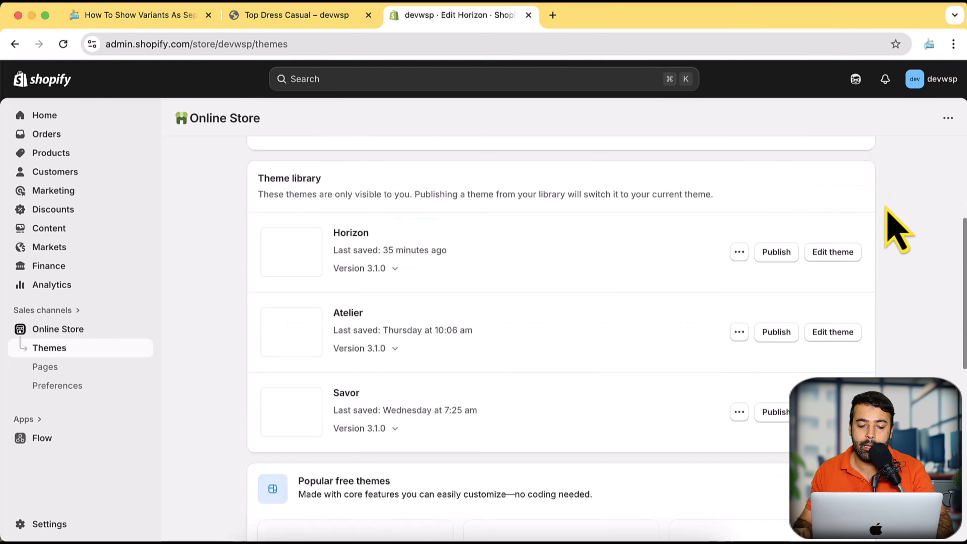
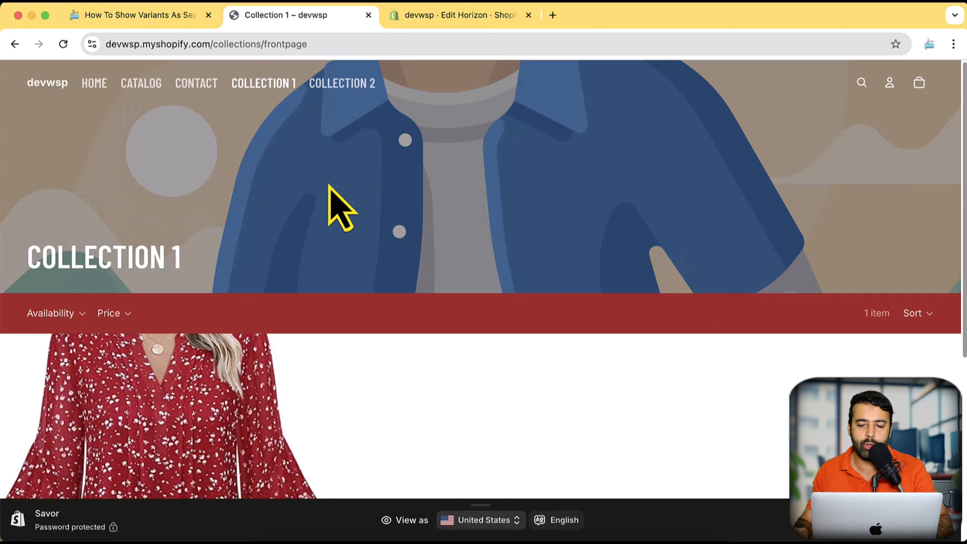
# Compare the product listings on the Collection 1 and Collection 2 storefront pages, and return to Collection 1.
pyautogui.scroll(-10, 328, 191)
pyautogui.scroll(10, 335, 199)
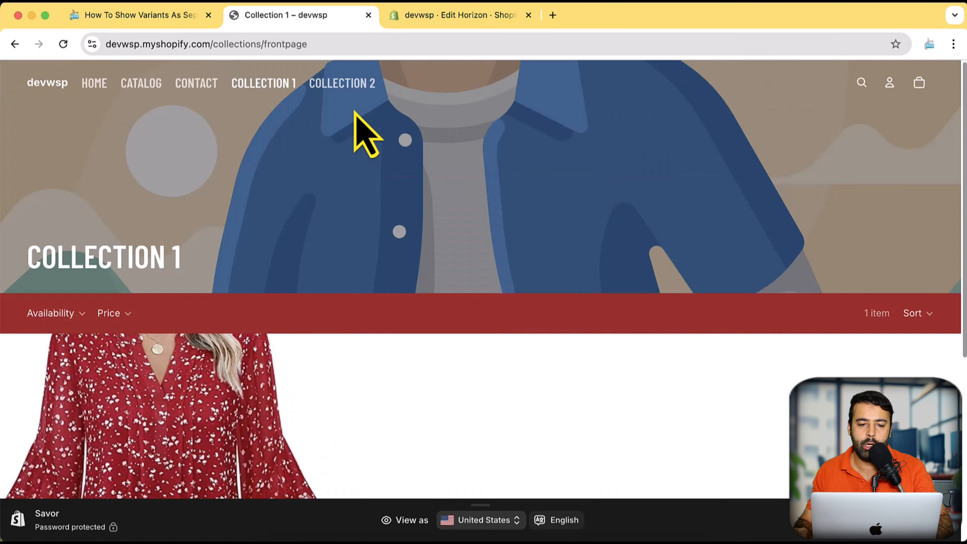
pyautogui.click(363, 82)
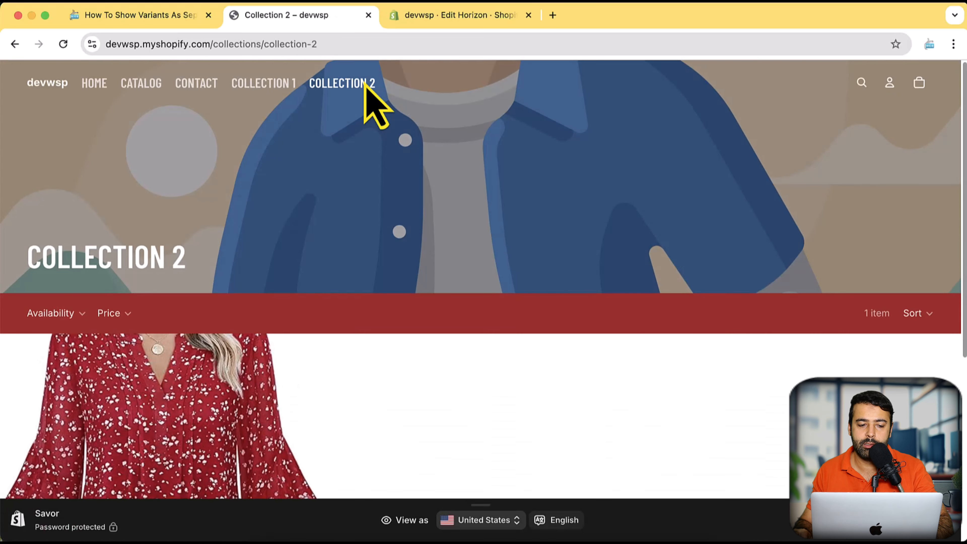
pyautogui.scroll(-4, 364, 82)
pyautogui.scroll(-6, 364, 82)
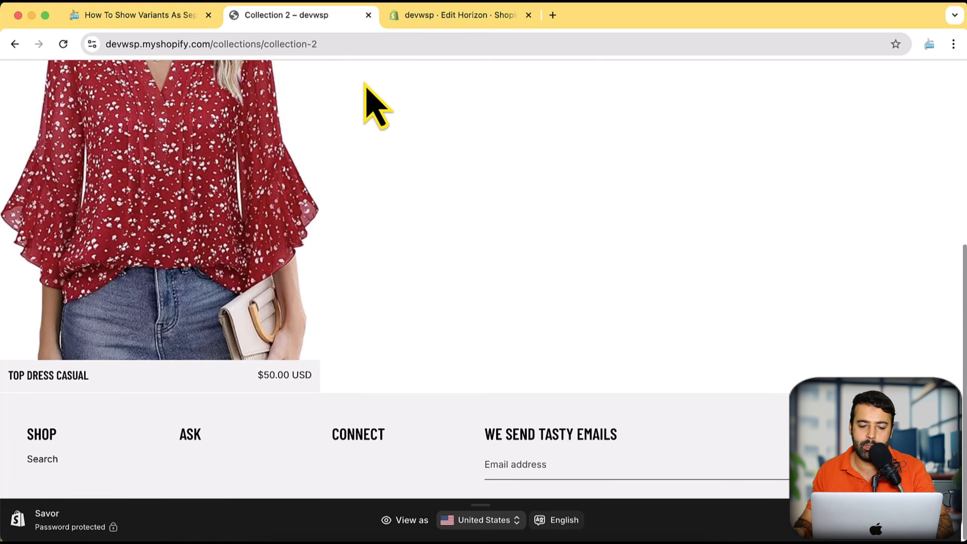
pyautogui.scroll(10, 363, 82)
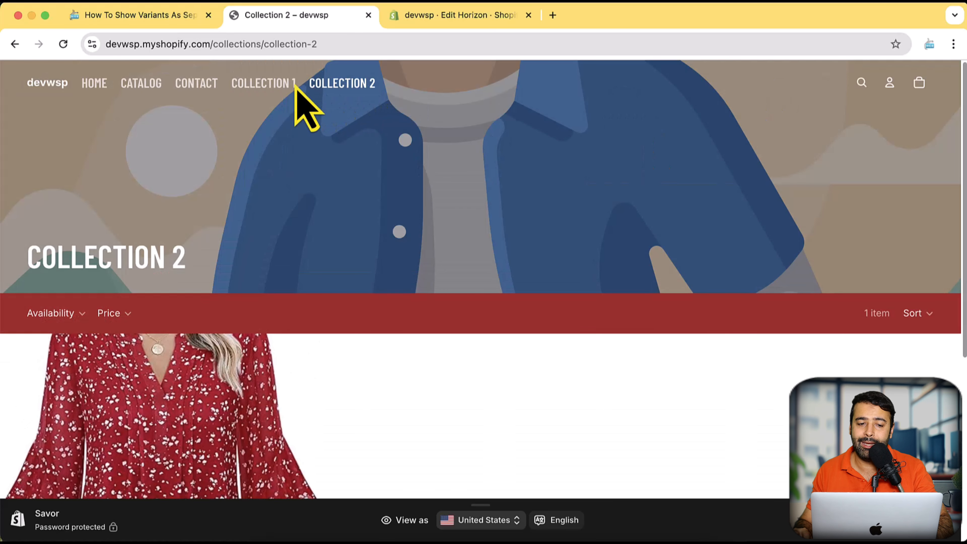
pyautogui.click(267, 85)
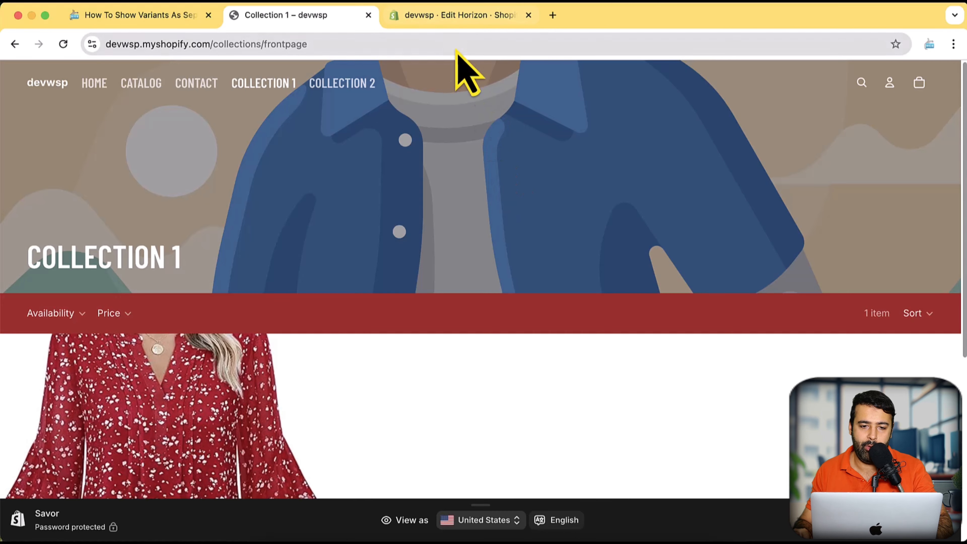
# Switch to the Shopify admin and open the current Savor theme in the theme editor.
pyautogui.click(442, 16)
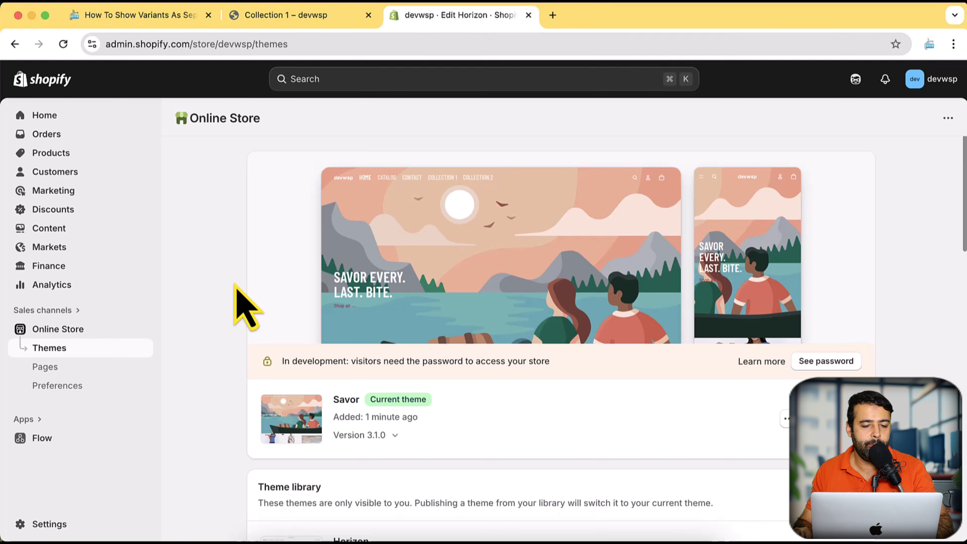
pyautogui.scroll(-2, 952, 191)
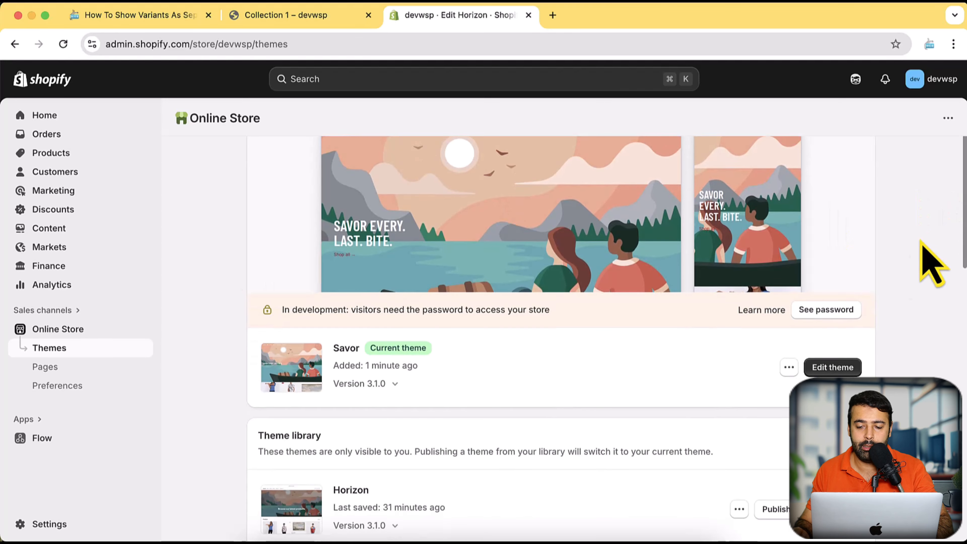
pyautogui.click(833, 368)
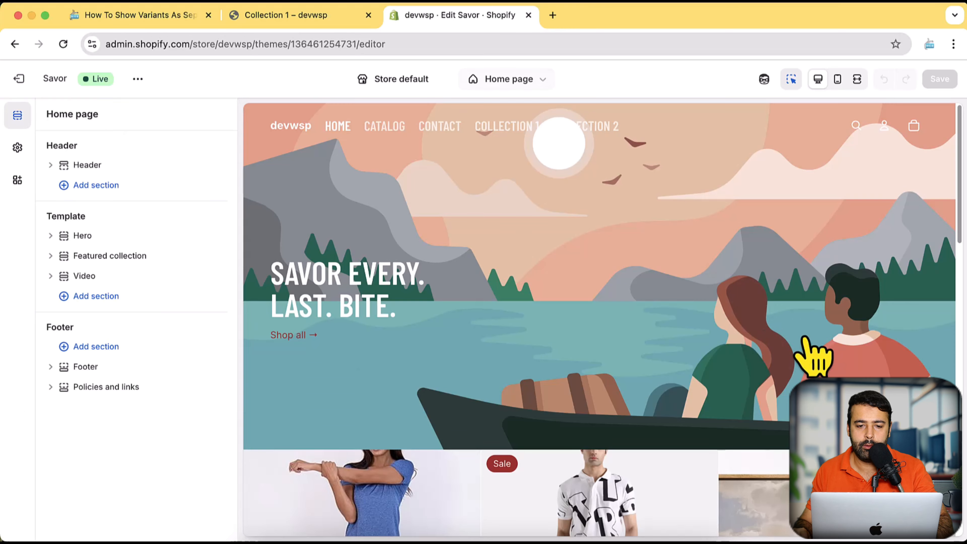
# Create a collection template named variant-as-separate, based on Default collection.
pyautogui.click(543, 80)
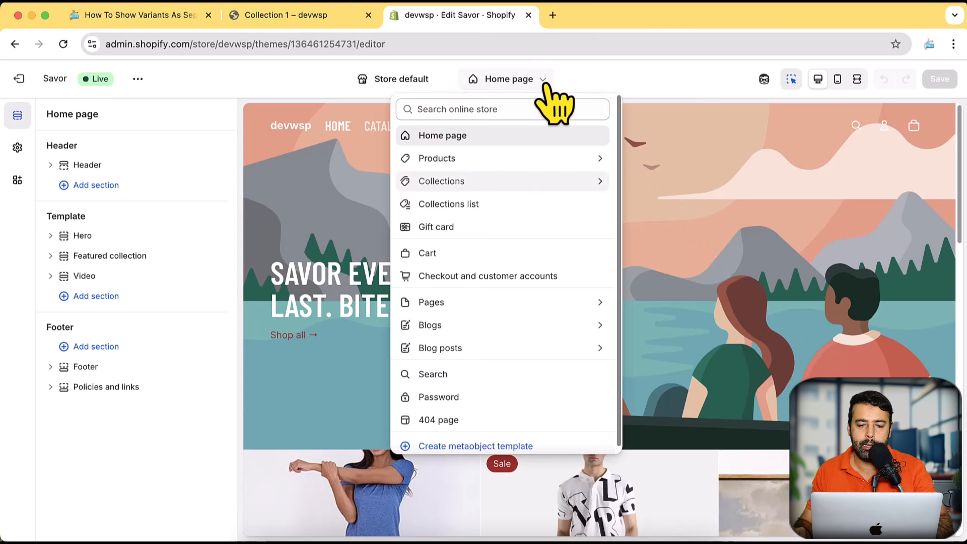
pyautogui.click(601, 183)
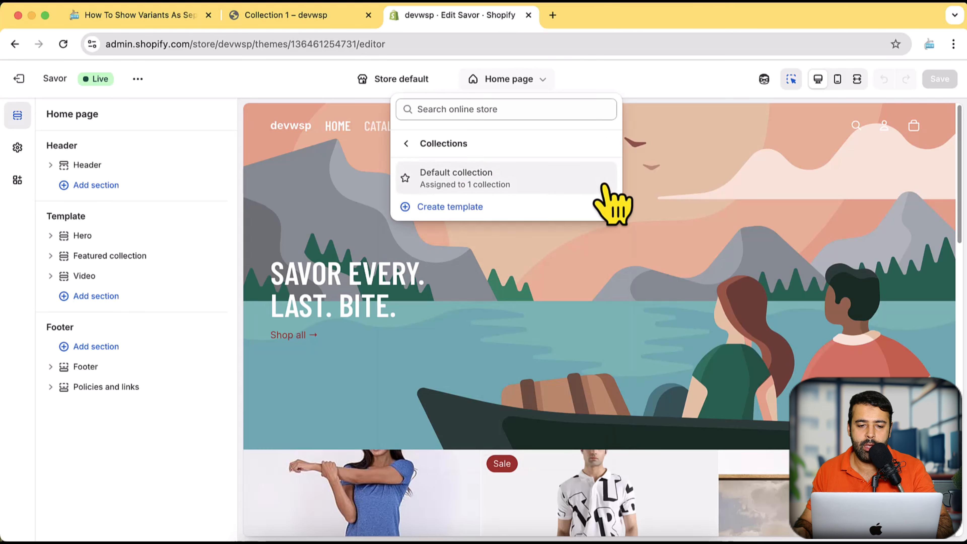
pyautogui.click(440, 216)
pyautogui.click(438, 290)
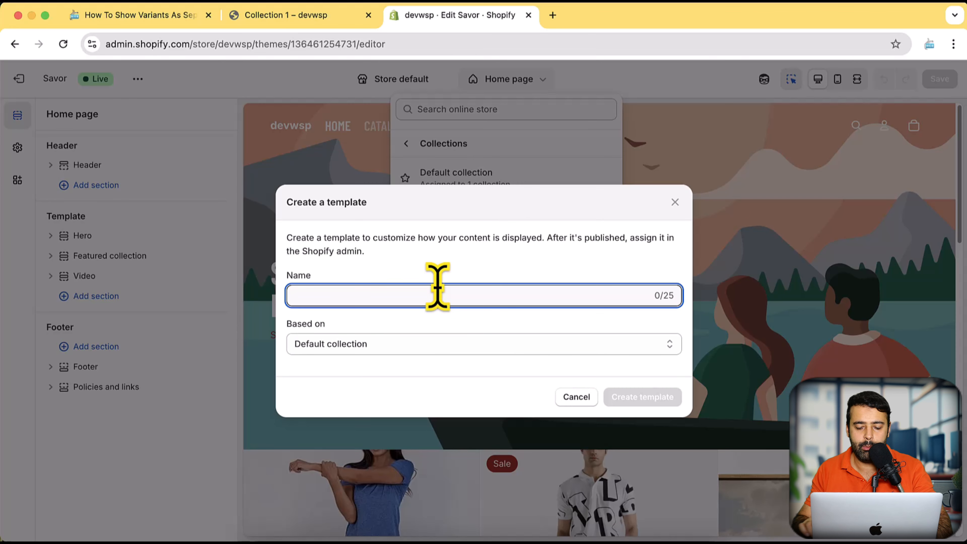
pyautogui.write('variant-as-separate')
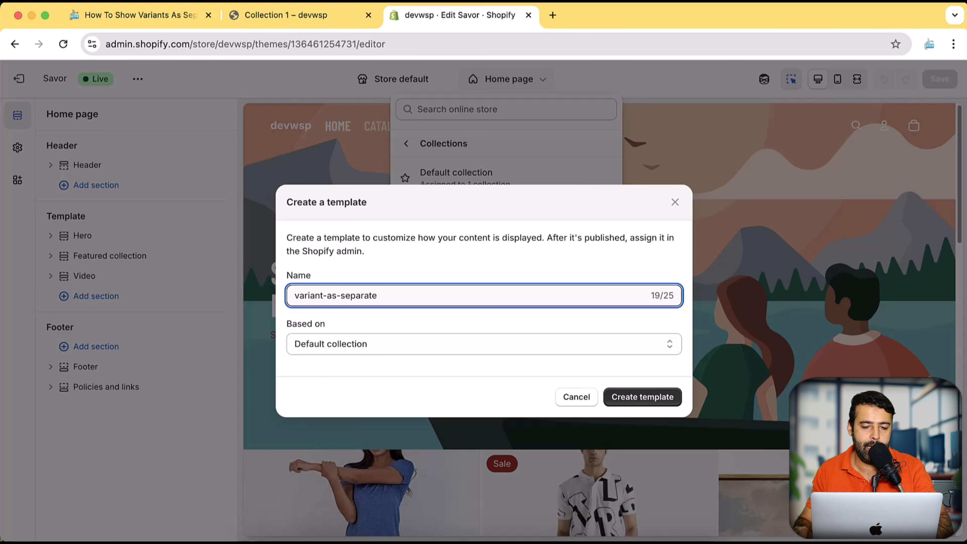
pyautogui.click(672, 405)
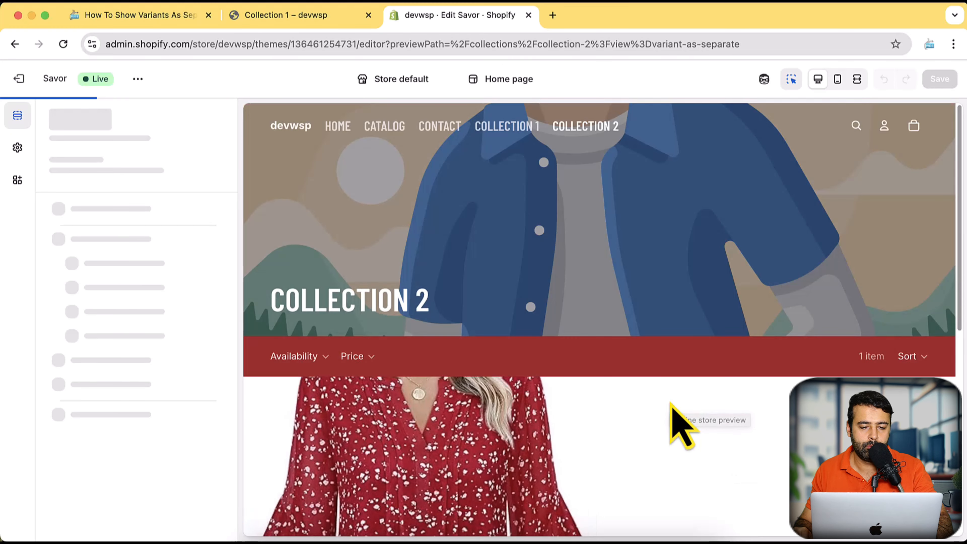
# Look over the new template's sections and preview, and open the Savor theme's code editor.
pyautogui.scroll(-5, 669, 399)
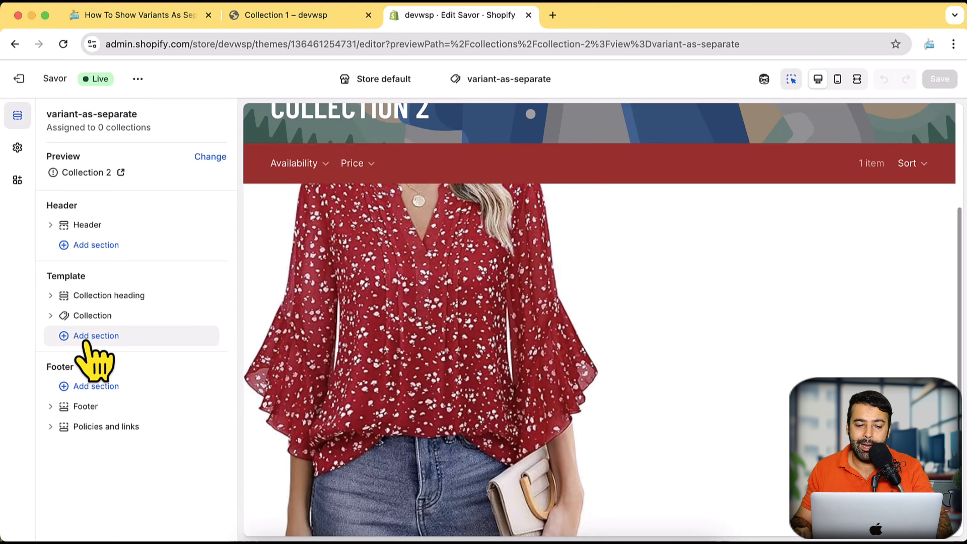
pyautogui.moveTo(90, 343)
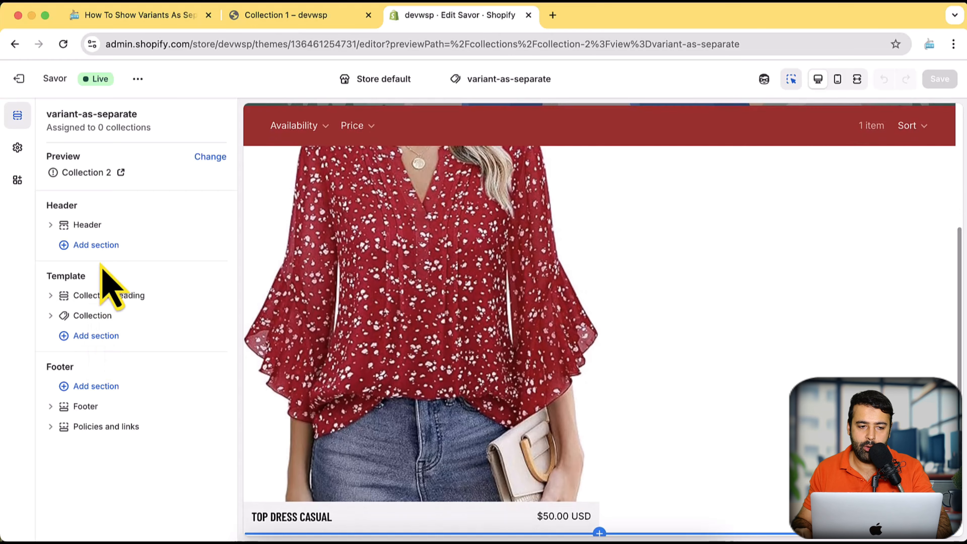
pyautogui.click(137, 79)
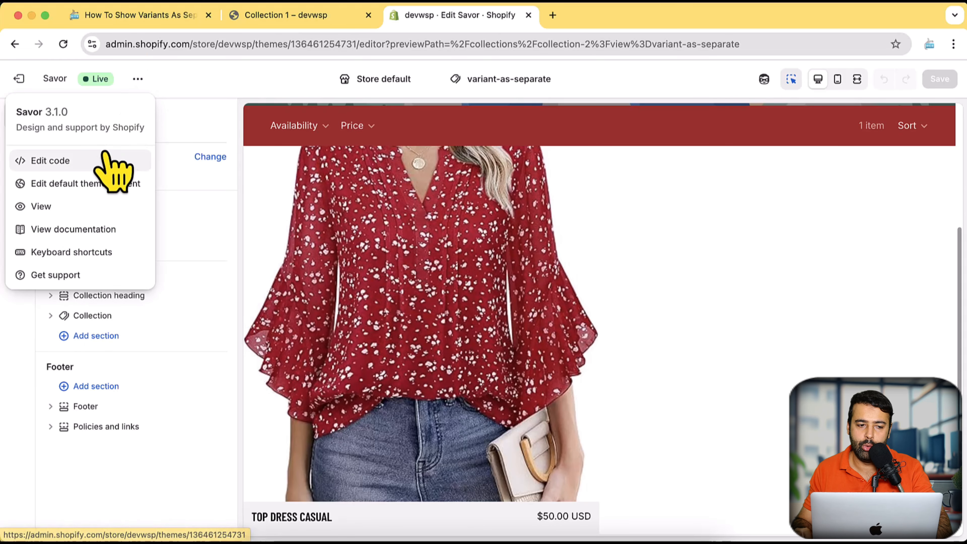
pyautogui.click(103, 167)
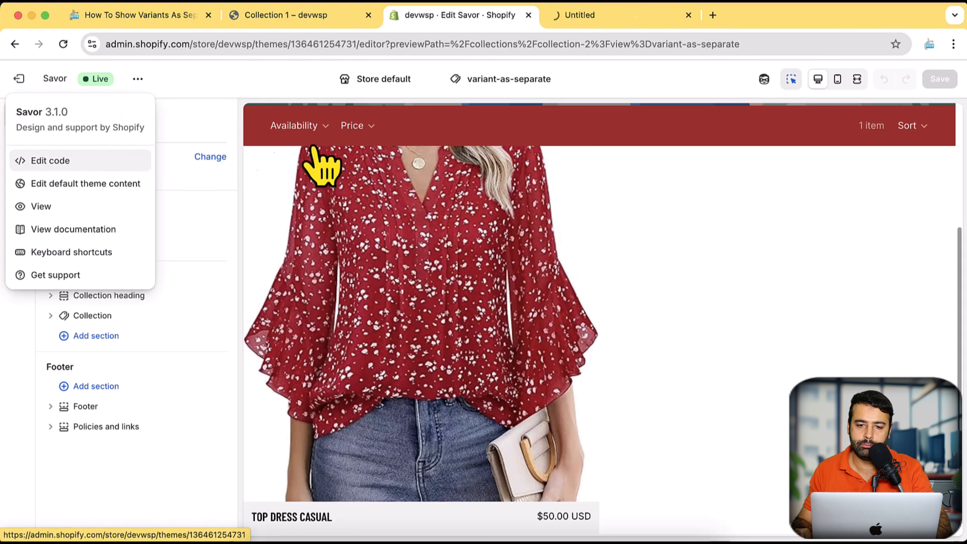
pyautogui.rightClick(505, 128)
pyautogui.click(567, 16)
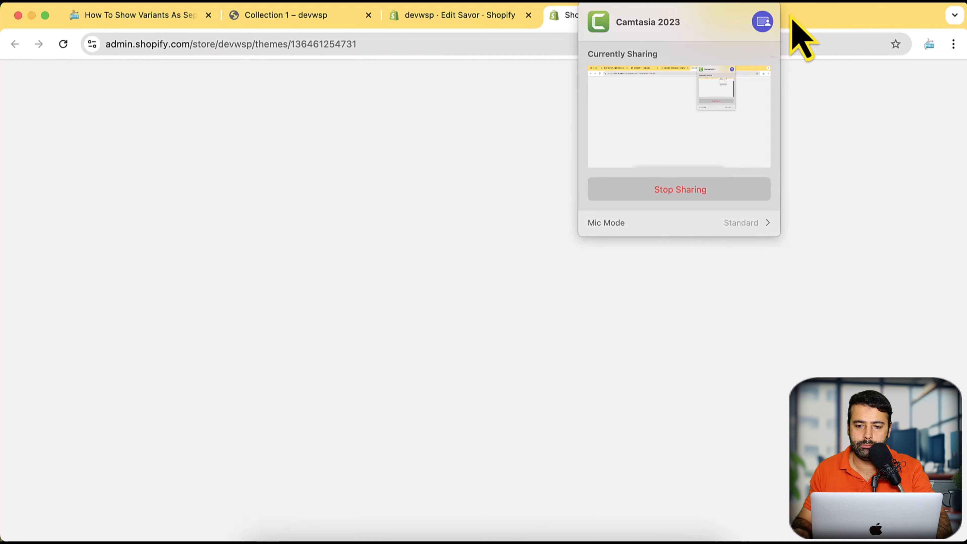
pyautogui.click(823, 18)
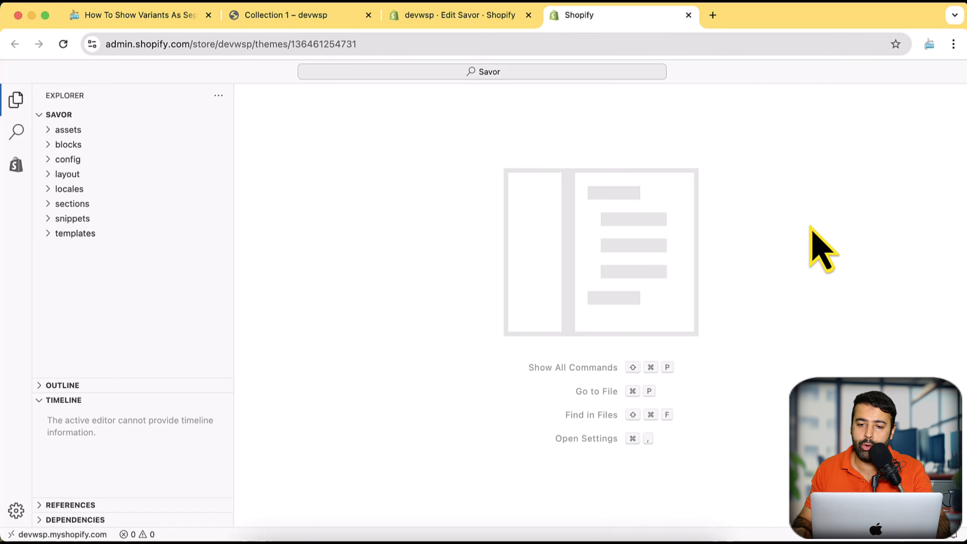
# Search the web for "big bulk discount shopify" in a new browser tab, and close that tab.
pyautogui.press('super+t')
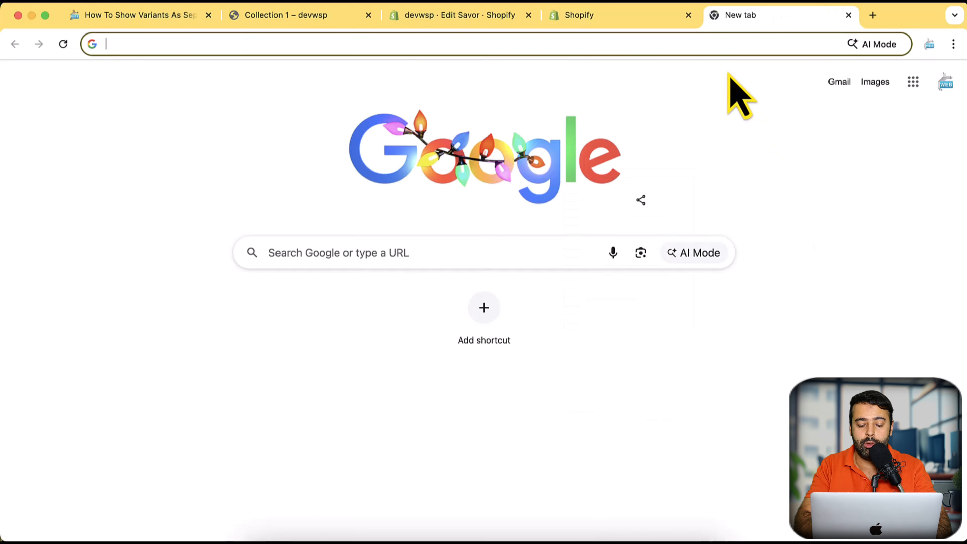
pyautogui.write('shop')
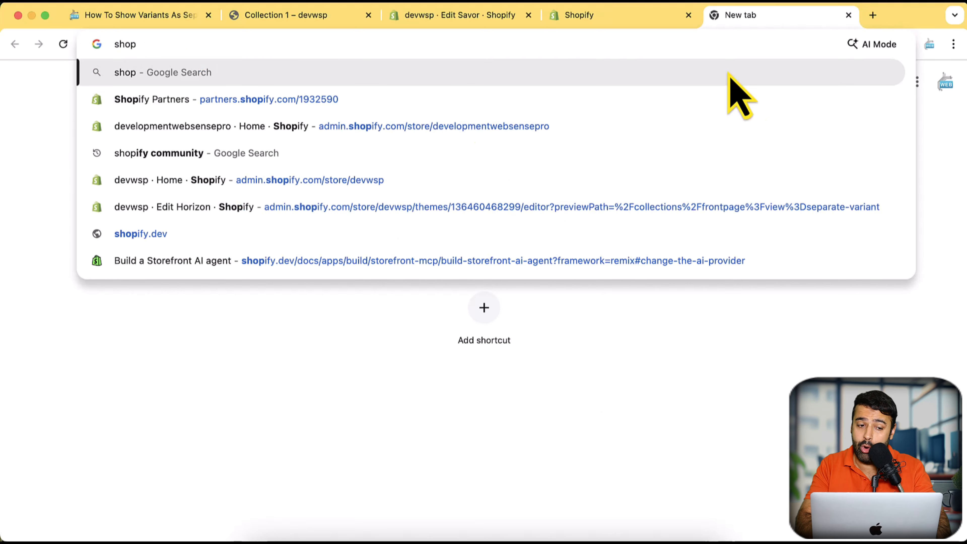
pyautogui.write('ify')
pyautogui.press('BackSpace')
pyautogui.press('BackSpace')
pyautogui.press('BackSpace')
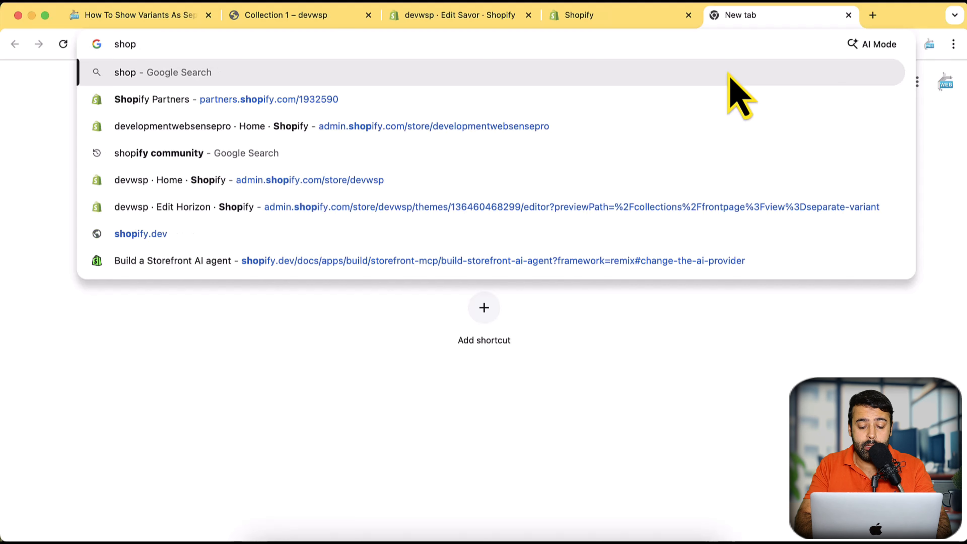
pyautogui.write('if')
pyautogui.press('super+a')
pyautogui.write('big bul')
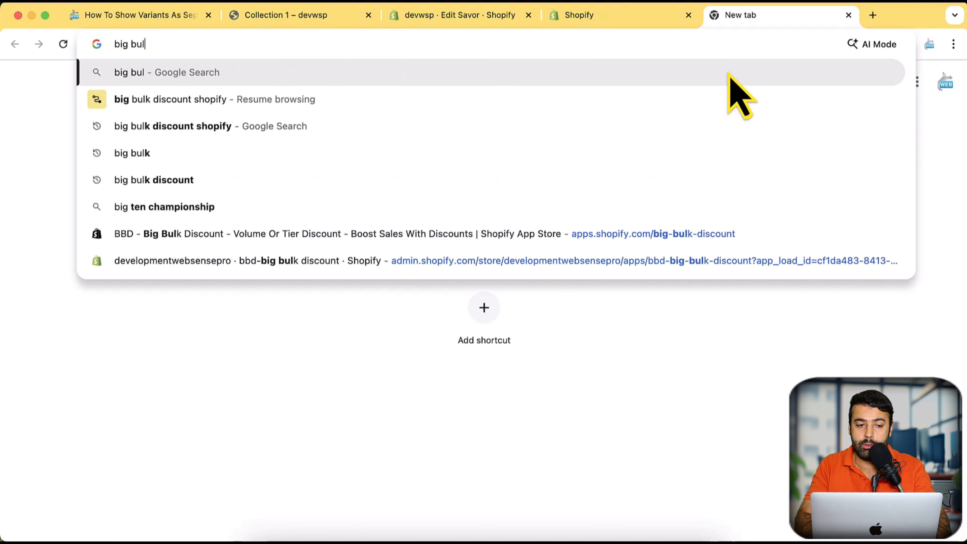
pyautogui.write('k')
pyautogui.press('Down')
pyautogui.press('Return')
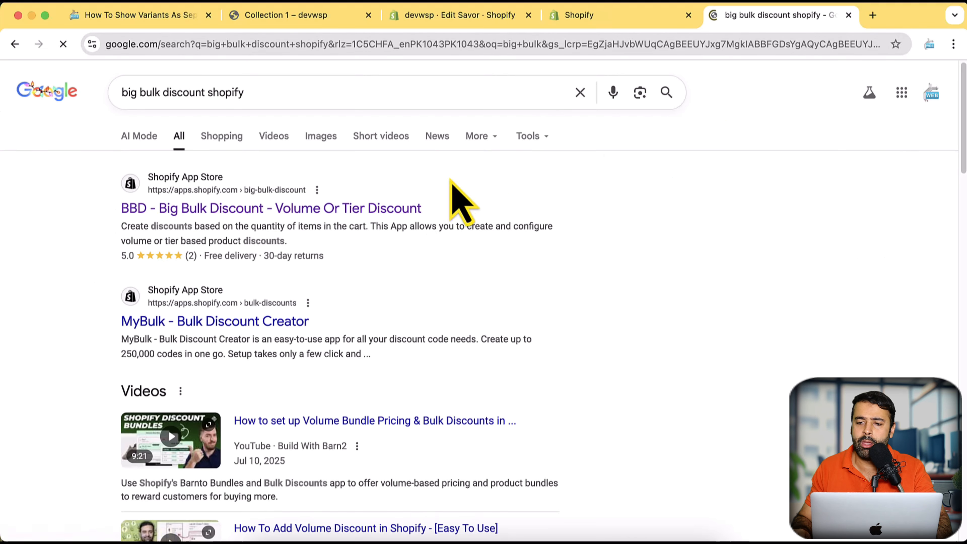
pyautogui.click(849, 15)
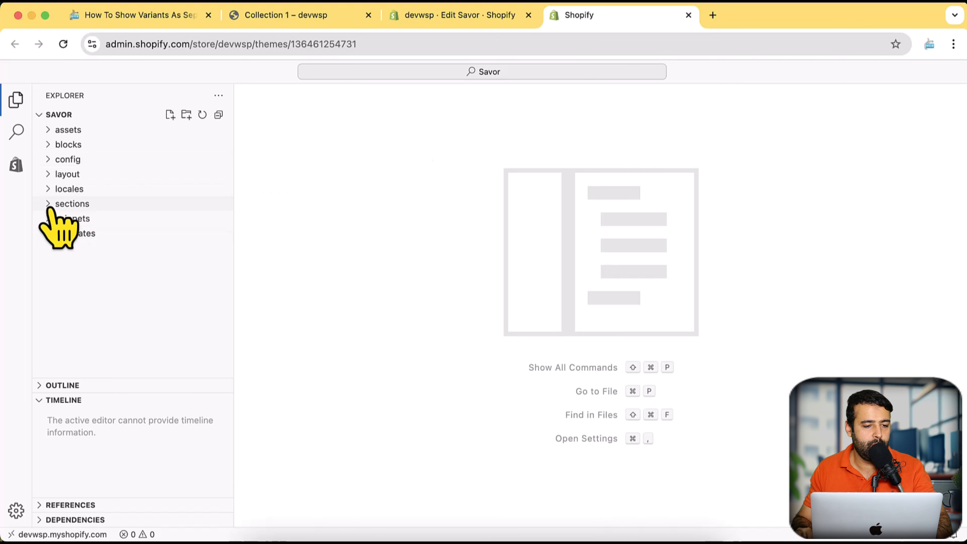
pyautogui.press('super+shift+9')
pyautogui.moveTo(1, 61); pyautogui.dragTo(383, 354)
pyautogui.click(395, 240)
pyautogui.moveTo(14, 289); pyautogui.dragTo(18, 254)
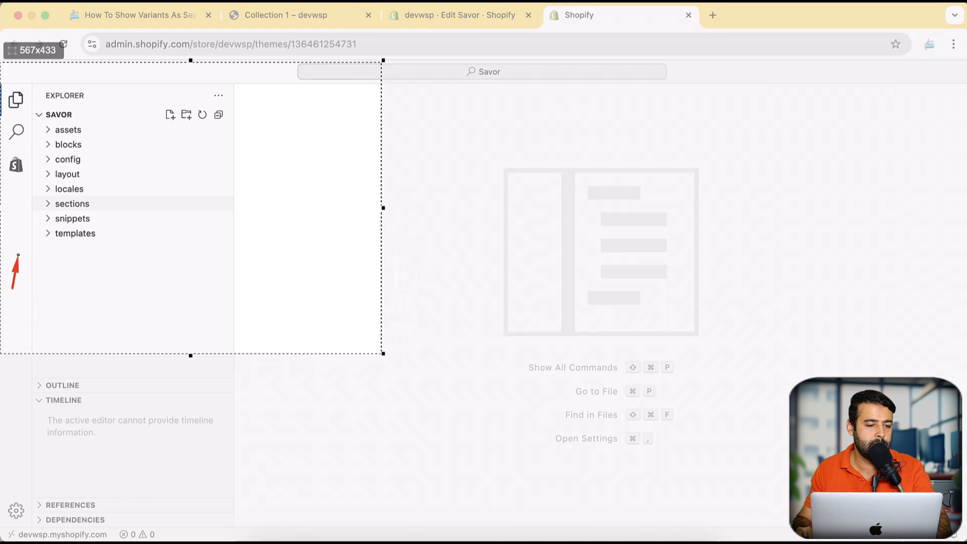
pyautogui.moveTo(44, 207); pyautogui.dragTo(45, 208)
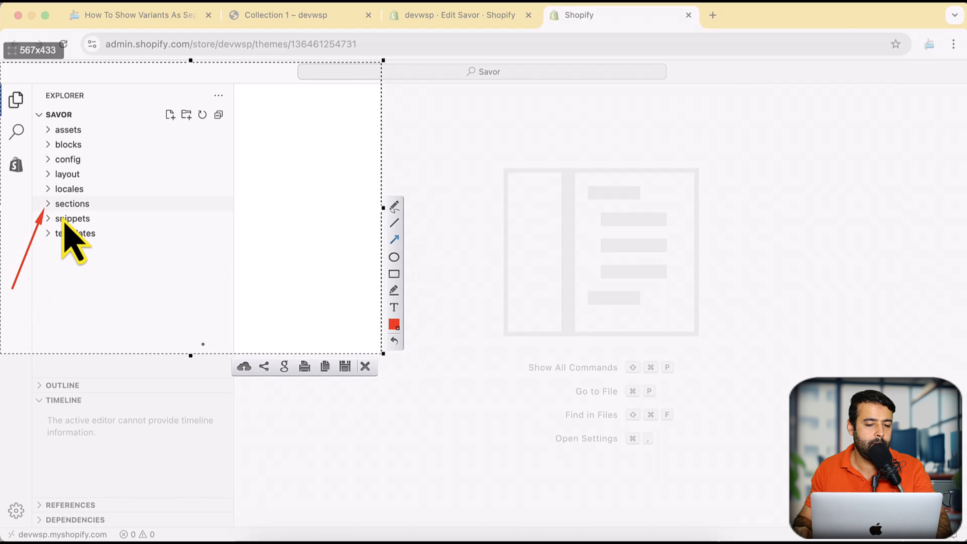
pyautogui.click(365, 367)
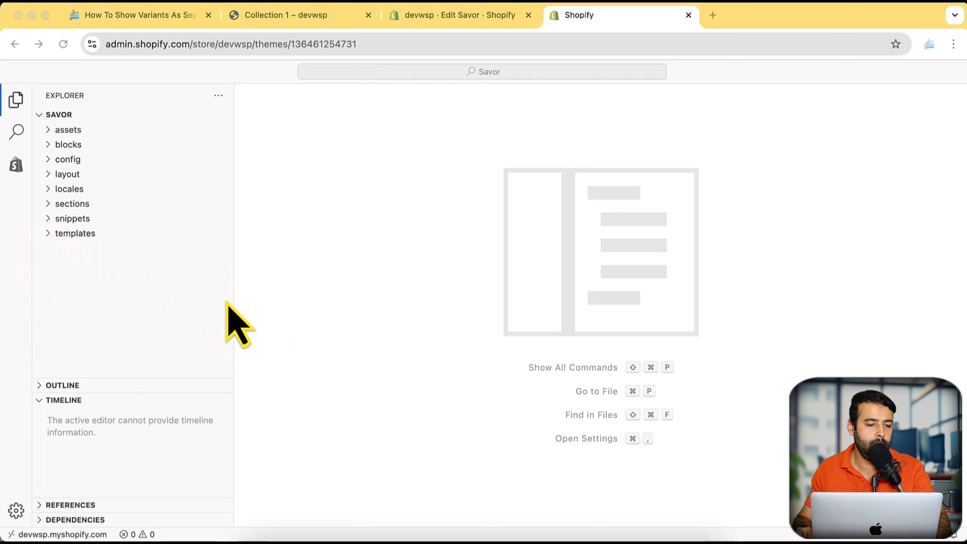
# Create a new file named separate-product-section.liquid in the theme's sections folder.
pyautogui.click(50, 204)
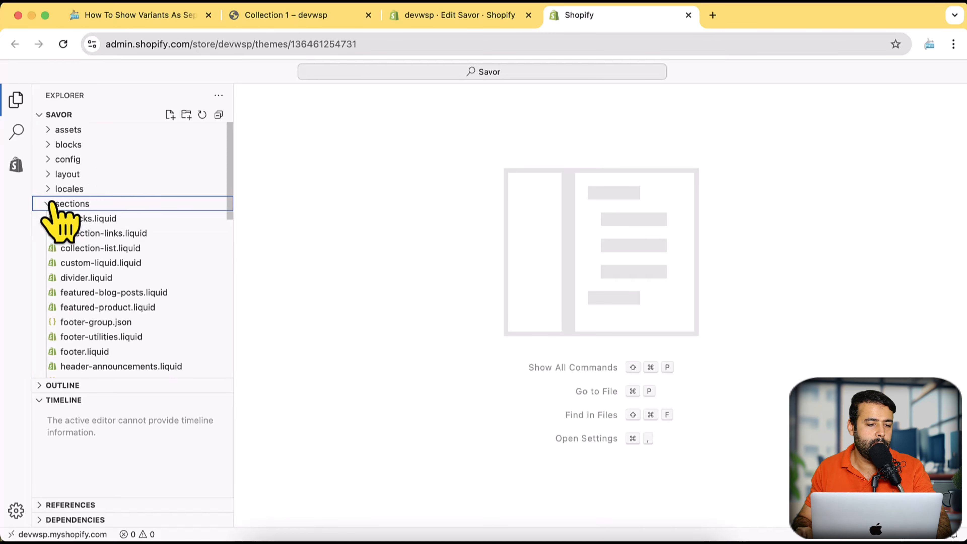
pyautogui.click(170, 116)
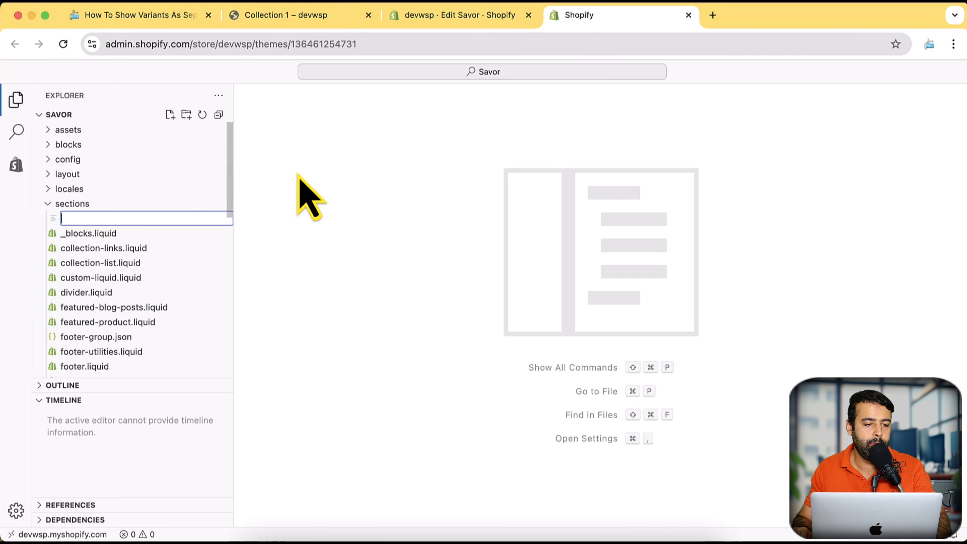
pyautogui.write('separate-product-section.liquid')
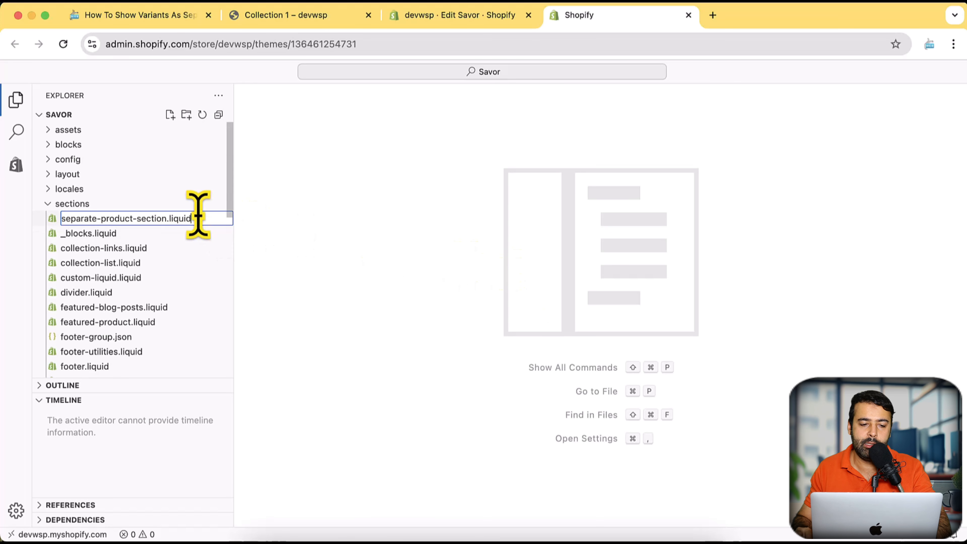
pyautogui.moveTo(198, 216); pyautogui.dragTo(167, 217)
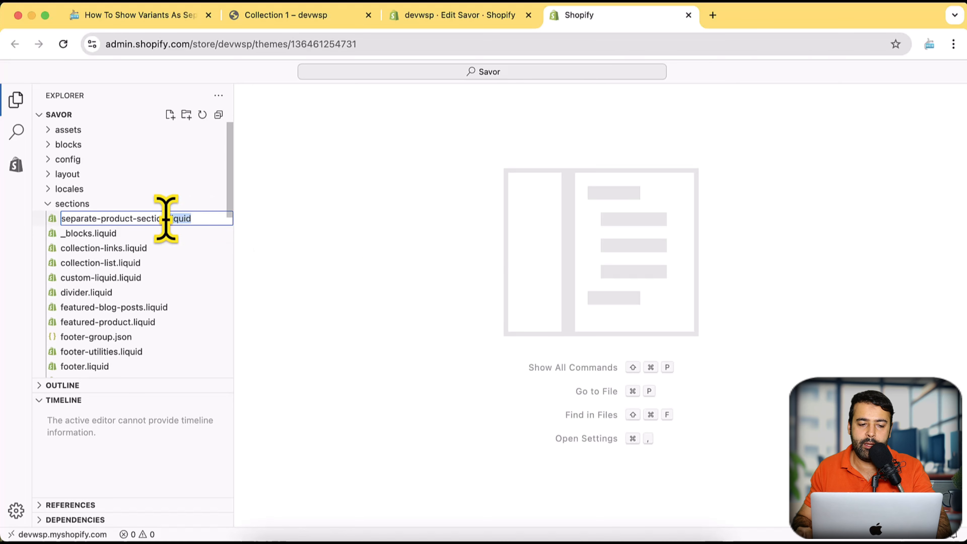
pyautogui.press('Return')
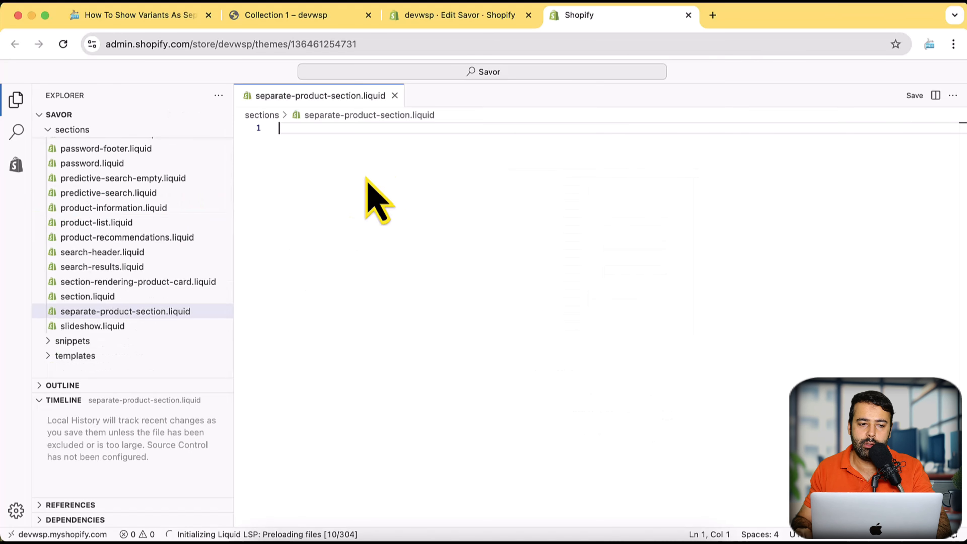
# Open the GitHub link in the Horizon Theme 3+ part of the tutorial article, examine section.liquid and the shopify-sections repository, and close that tab.
pyautogui.click(144, 15)
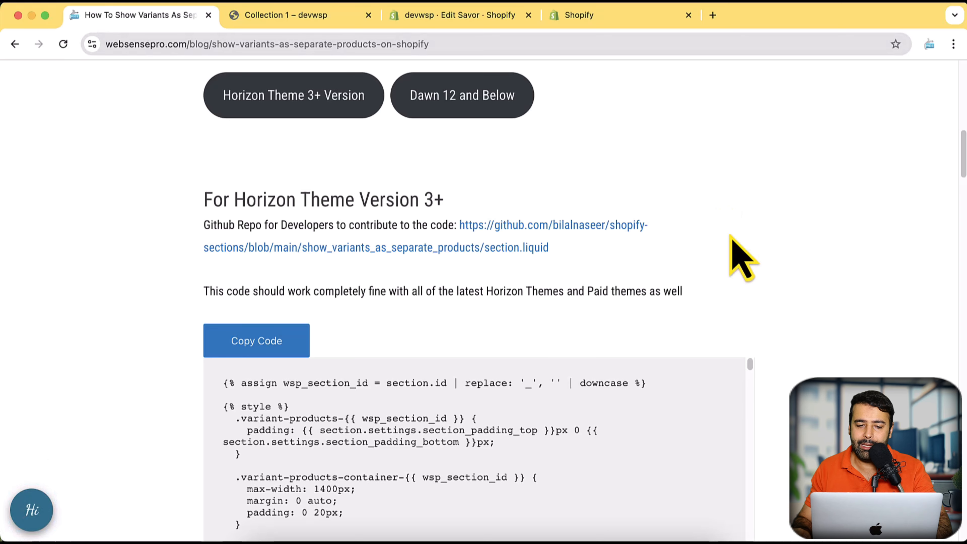
pyautogui.scroll(-3, 724, 243)
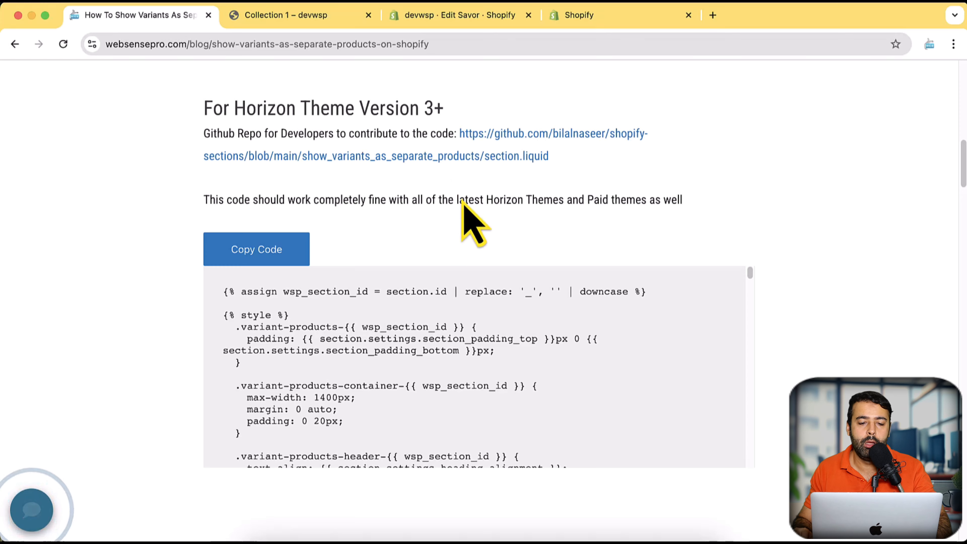
pyautogui.keyDown('super'); pyautogui.click(486, 153); pyautogui.keyUp('super')
pyautogui.moveTo(280, 17); pyautogui.dragTo(169, 25)
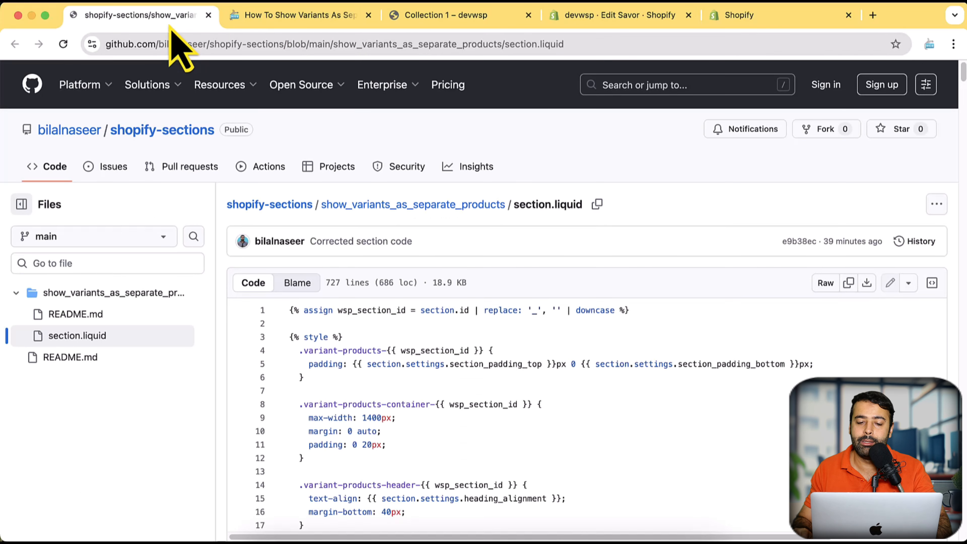
pyautogui.scroll(-3, 793, 210)
pyautogui.scroll(-3, 876, 235)
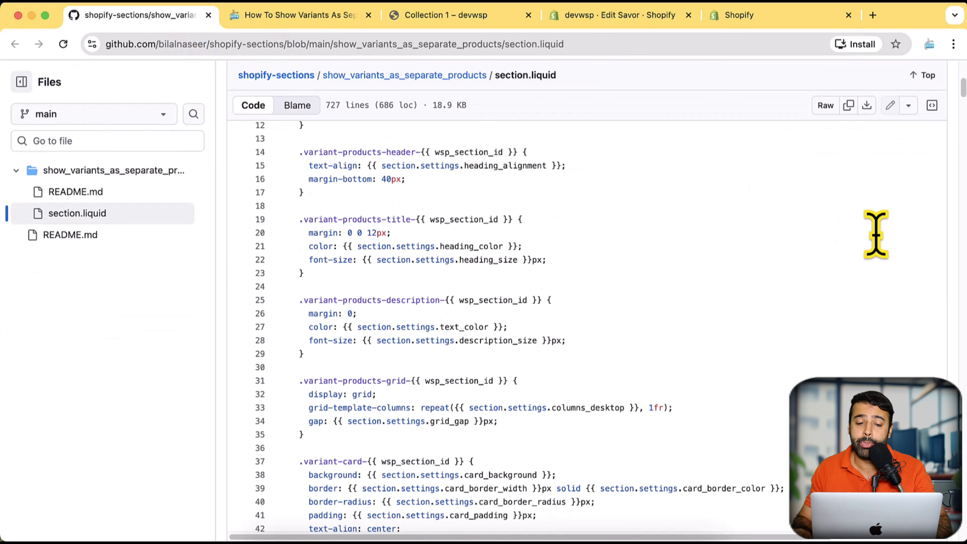
pyautogui.scroll(-12, 796, 220)
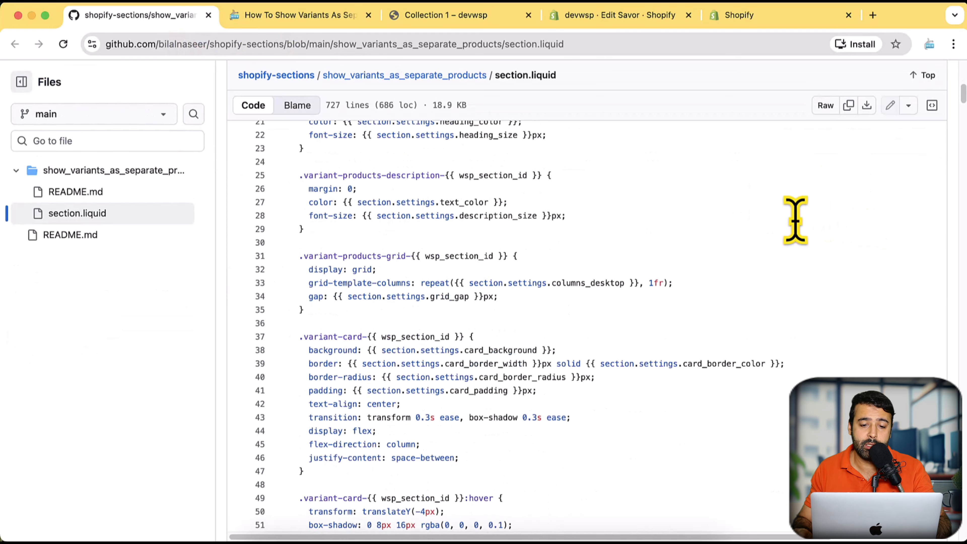
pyautogui.scroll(-6, 796, 220)
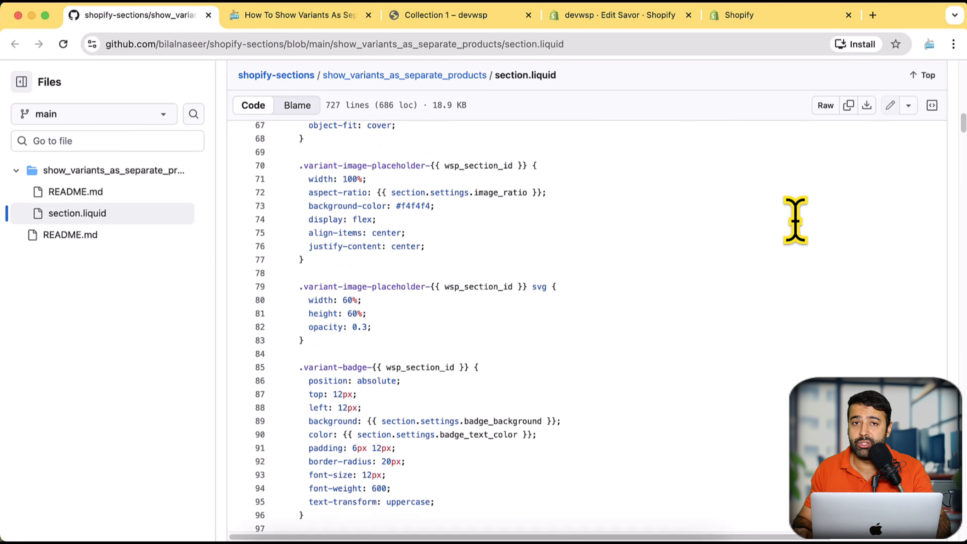
pyautogui.scroll(-2, 790, 264)
pyautogui.scroll(20, 790, 261)
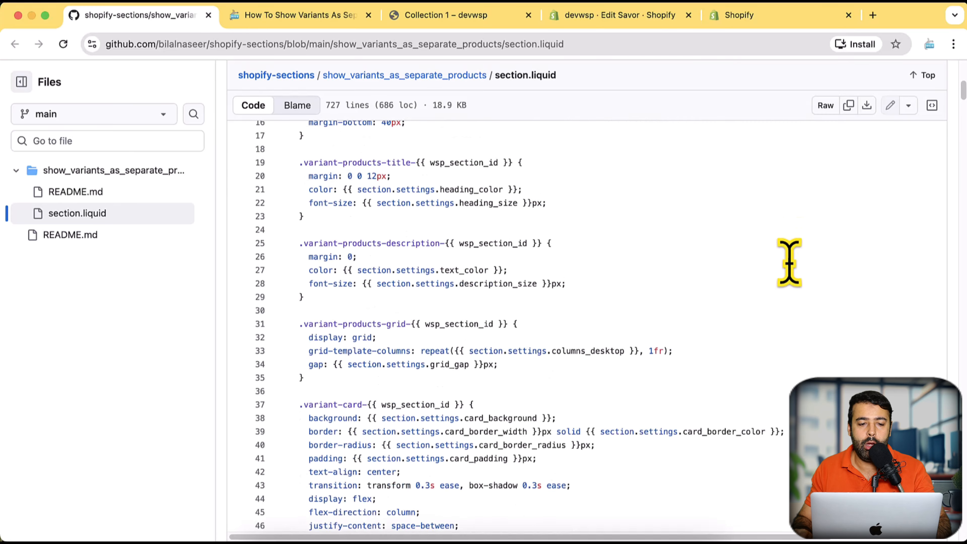
pyautogui.scroll(1, 791, 264)
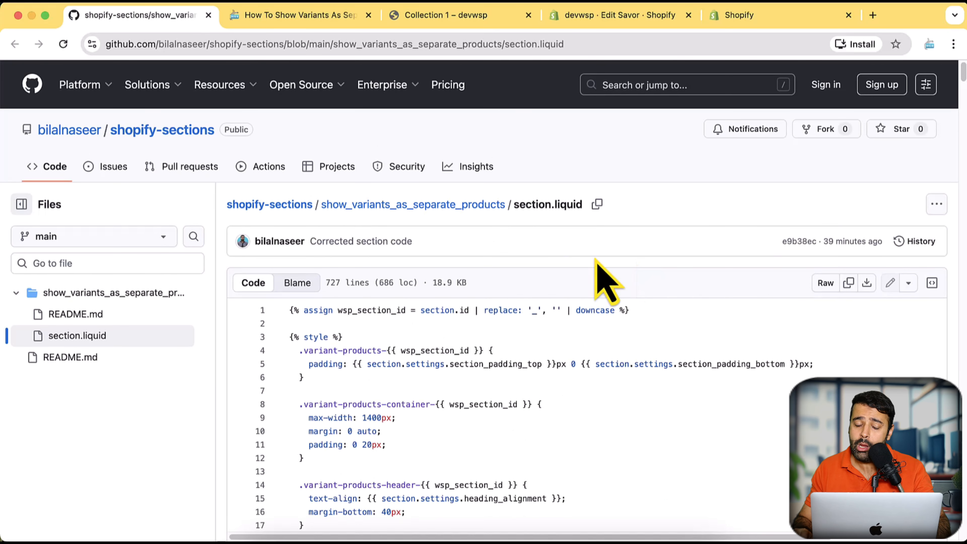
pyautogui.click(262, 208)
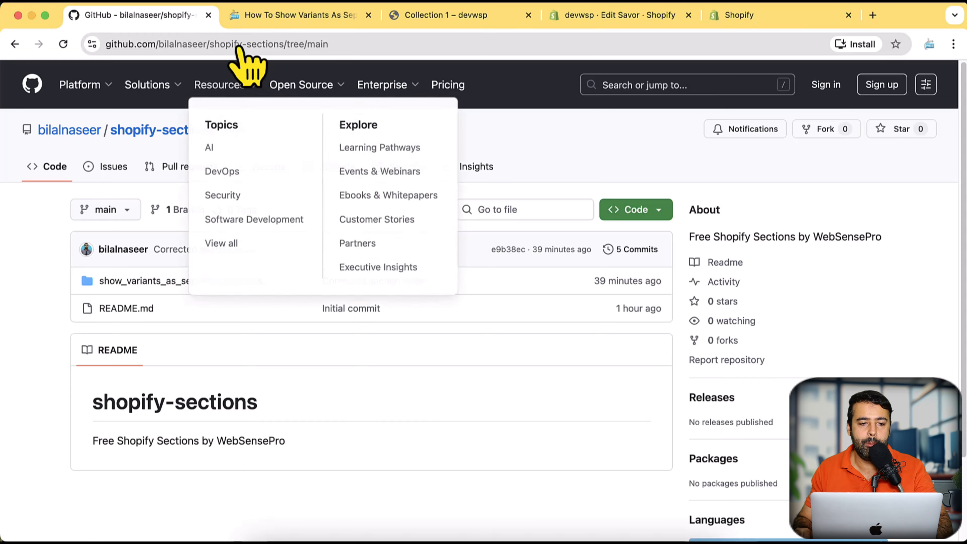
pyautogui.click(208, 15)
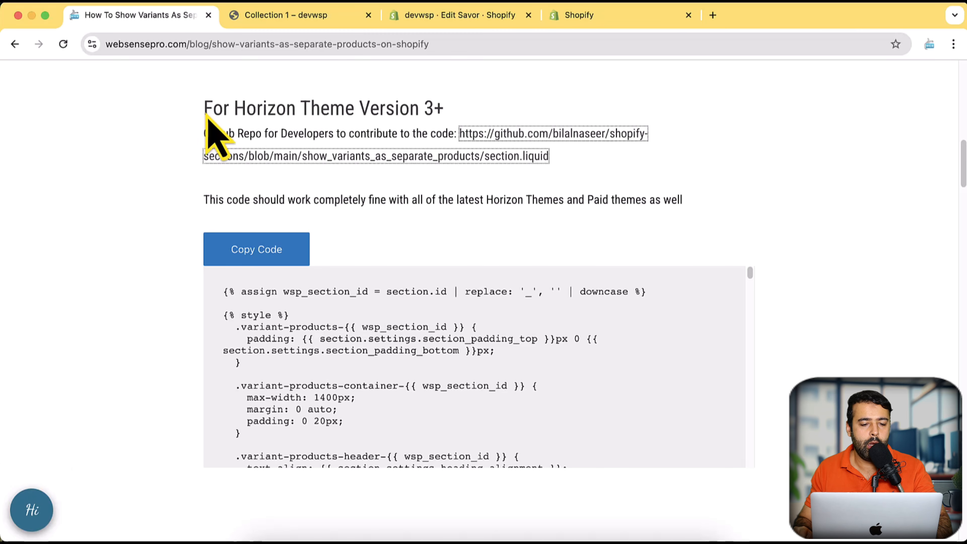
# Copy the article's section code for Horizon Theme Version 3+ into the empty separate-product-section.liquid file and save it.
pyautogui.click(259, 253)
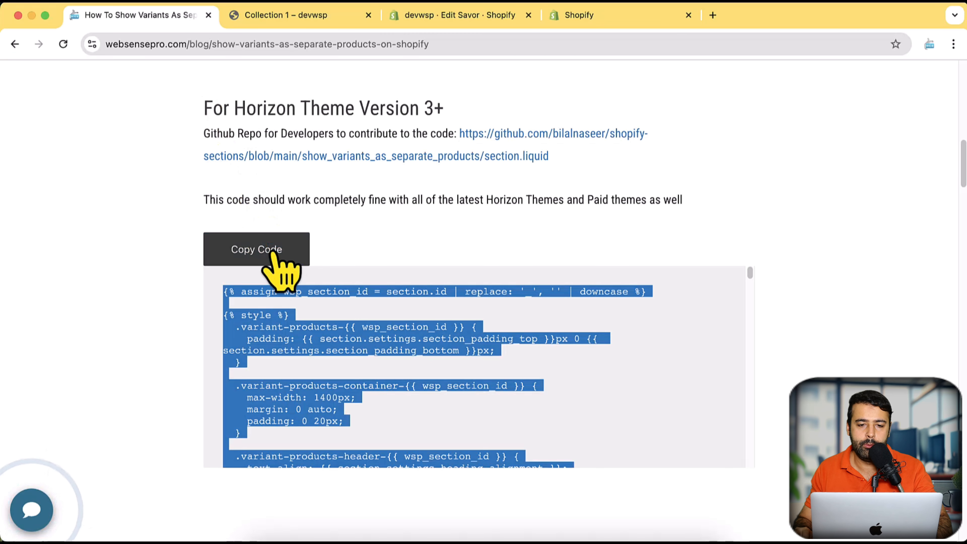
pyautogui.click(482, 19)
pyautogui.click(569, 21)
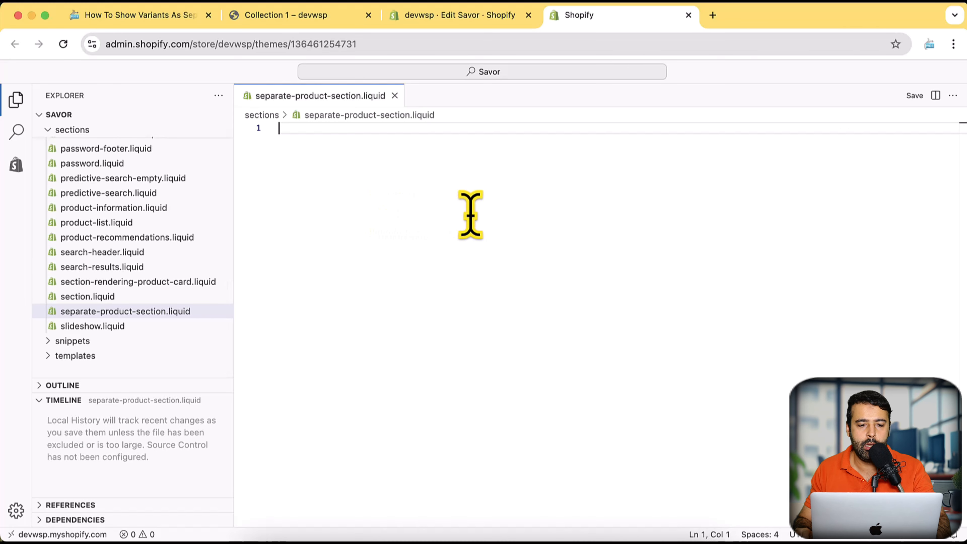
pyautogui.press('super+v')
pyautogui.scroll(15, 555, 263)
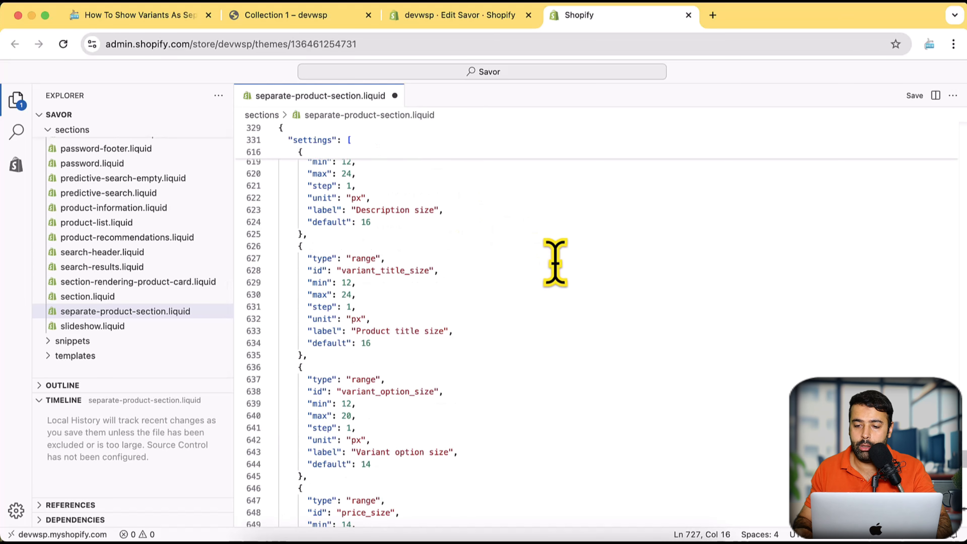
pyautogui.press('super+s')
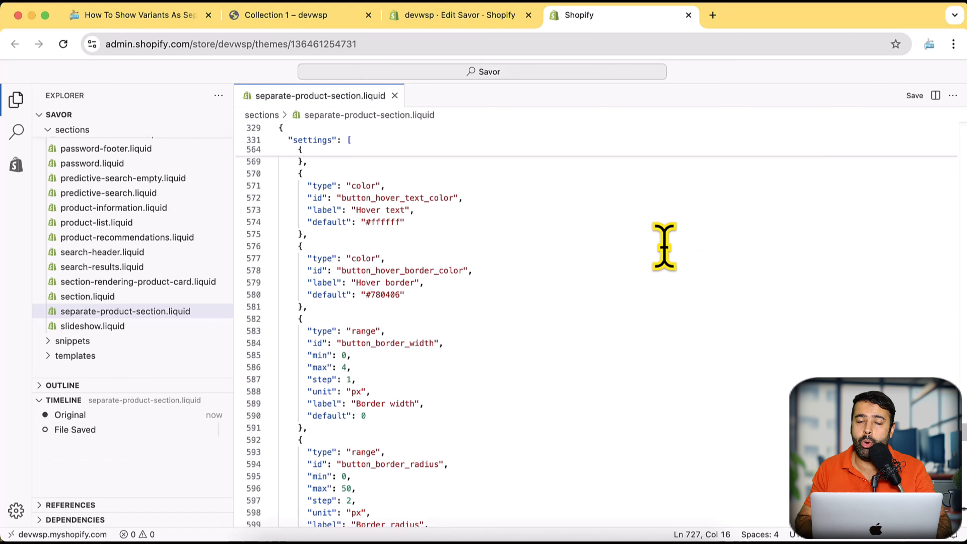
pyautogui.click(187, 17)
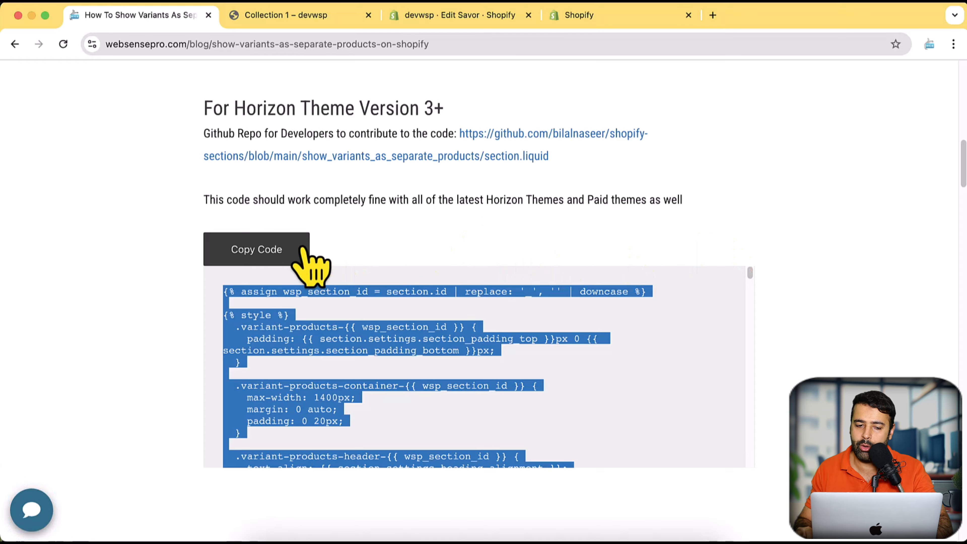
pyautogui.click(648, 17)
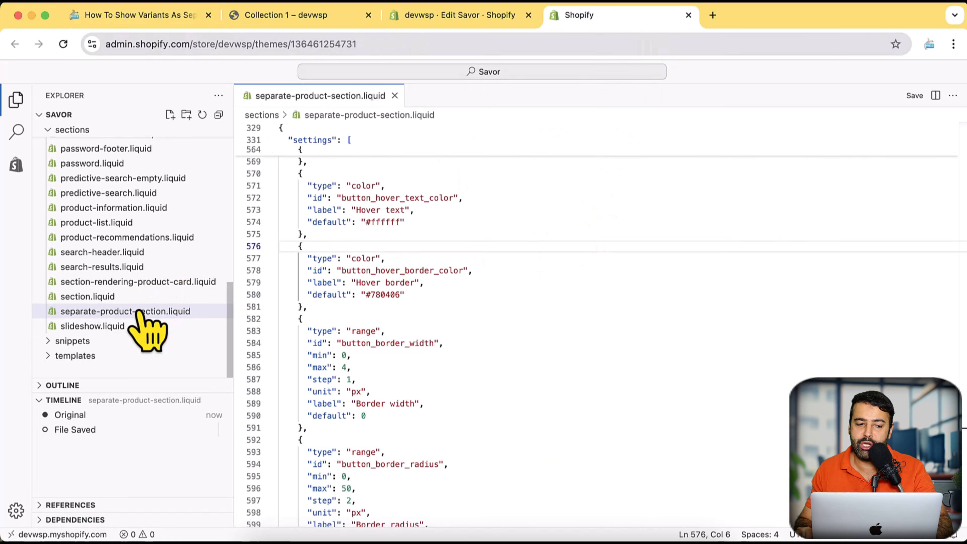
pyautogui.scroll(10, 139, 317)
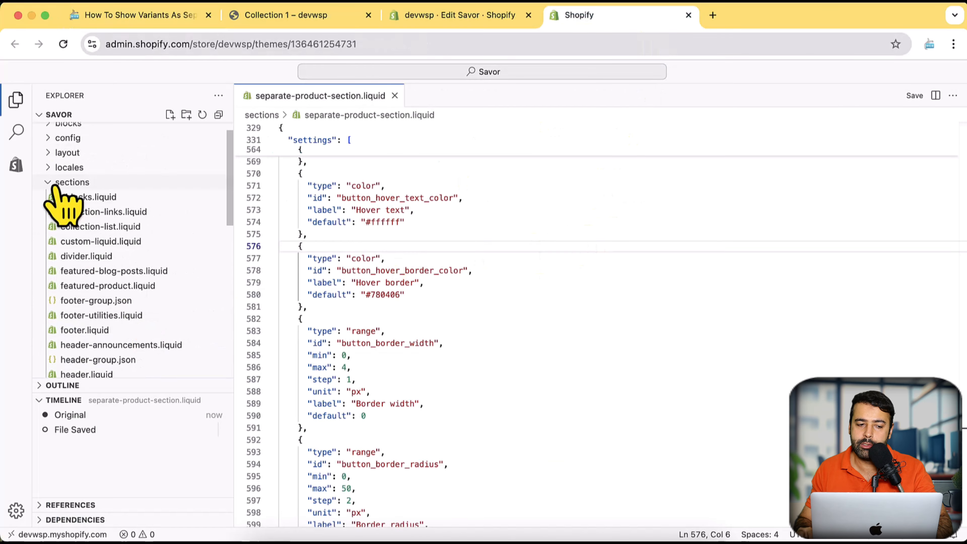
pyautogui.scroll(-4, 63, 206)
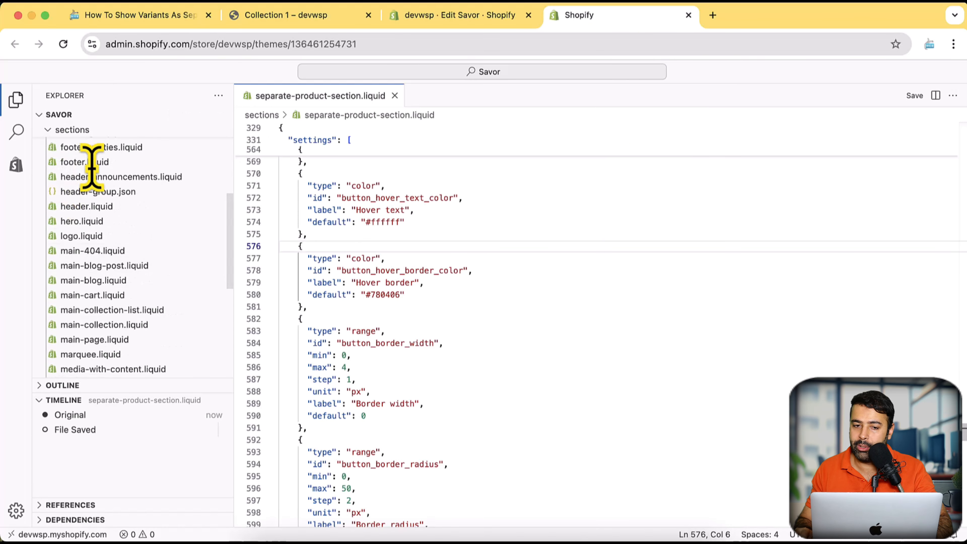
# Reload the theme editor and add the Show Variant As Separate Products section to the variant-as-separate template.
pyautogui.click(465, 21)
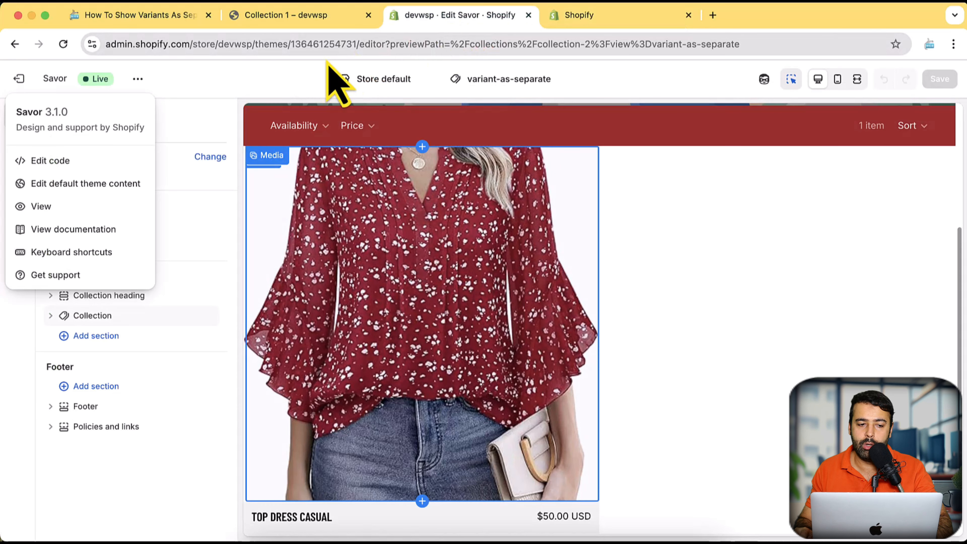
pyautogui.click(242, 99)
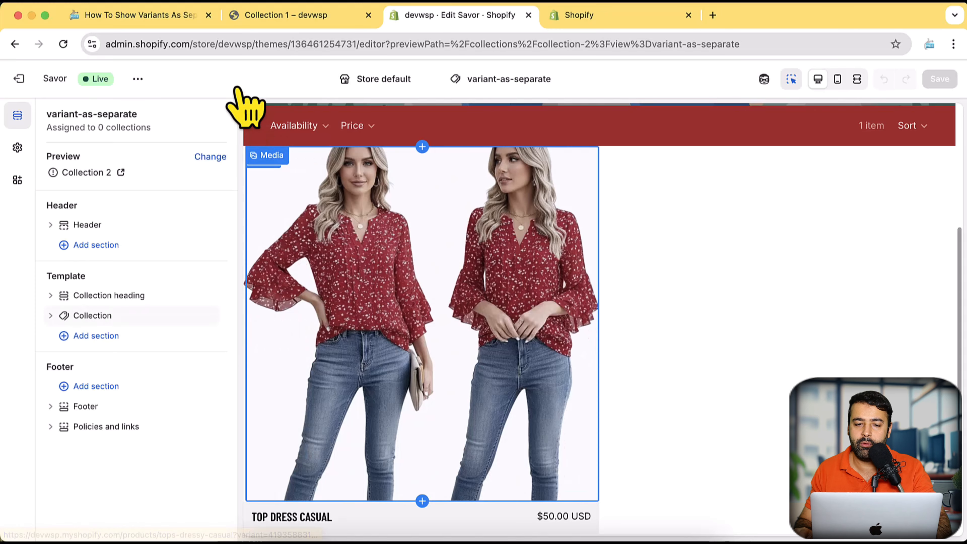
pyautogui.press('super+r')
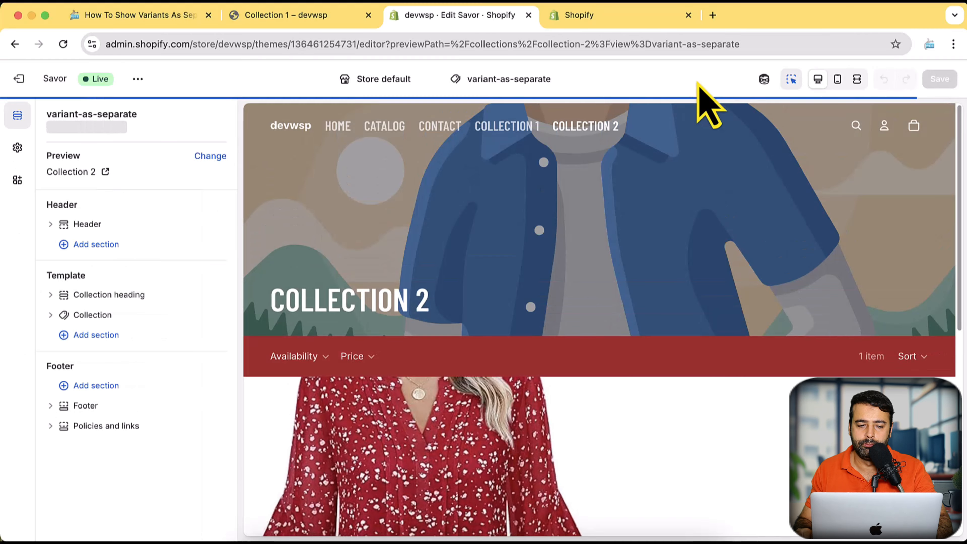
pyautogui.click(136, 343)
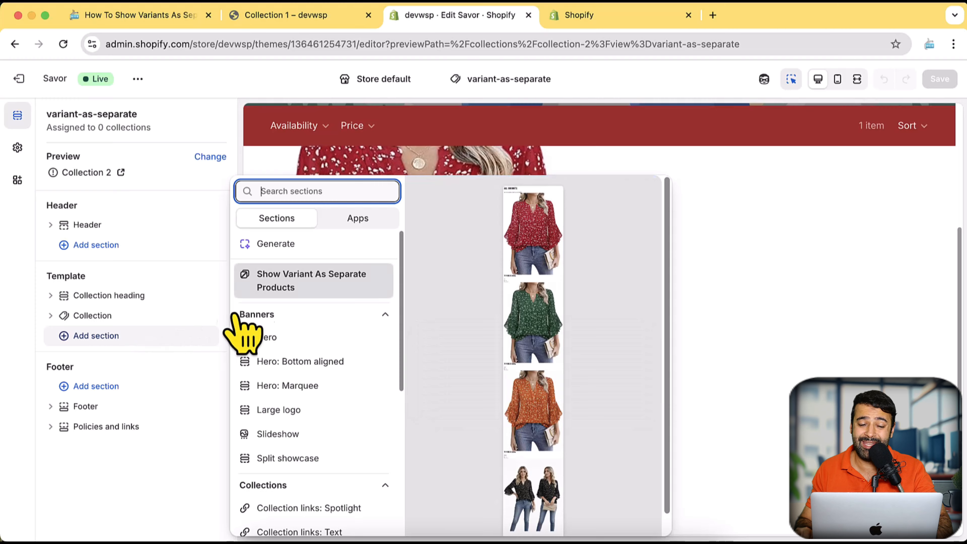
pyautogui.click(336, 287)
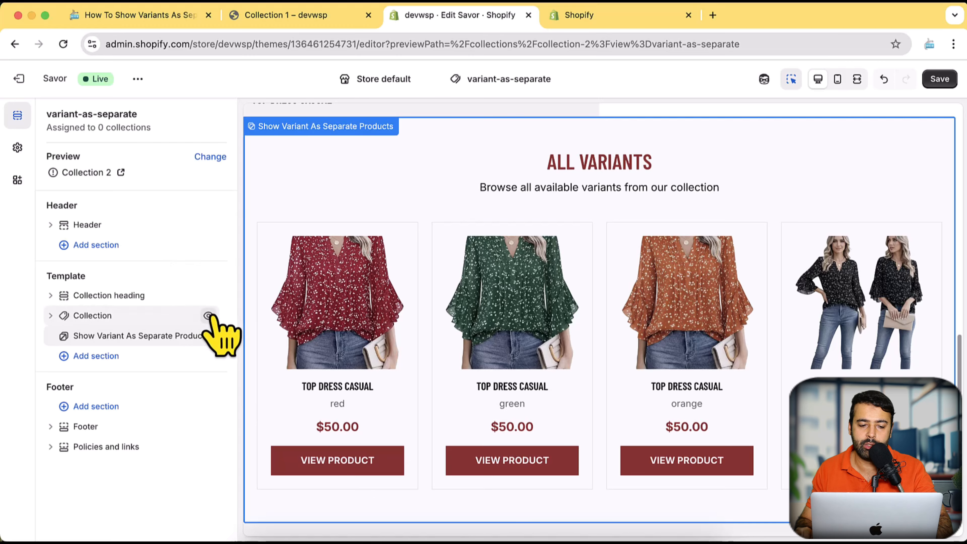
# Hide the template's default Collection section, check the variant grid in the preview, and save the template.
pyautogui.moveTo(208, 315)
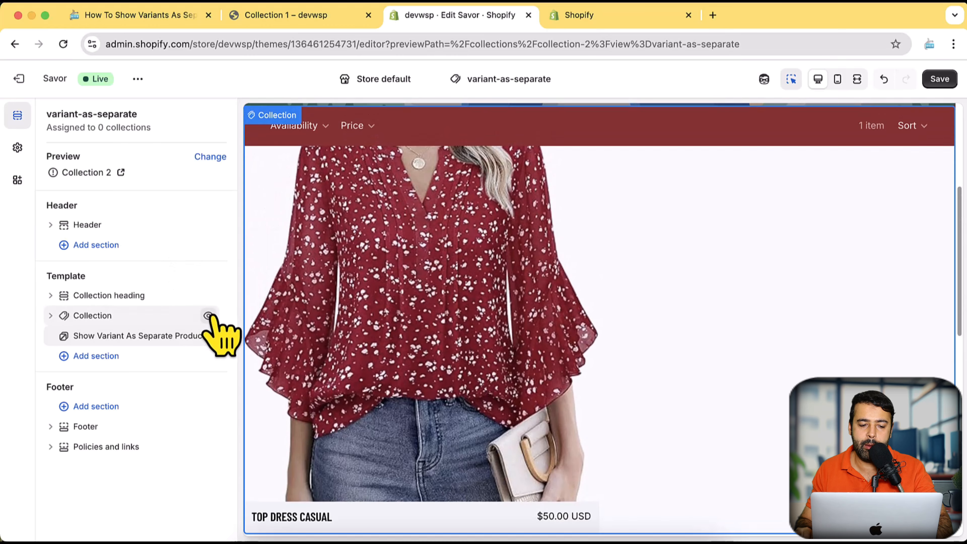
pyautogui.click(207, 315)
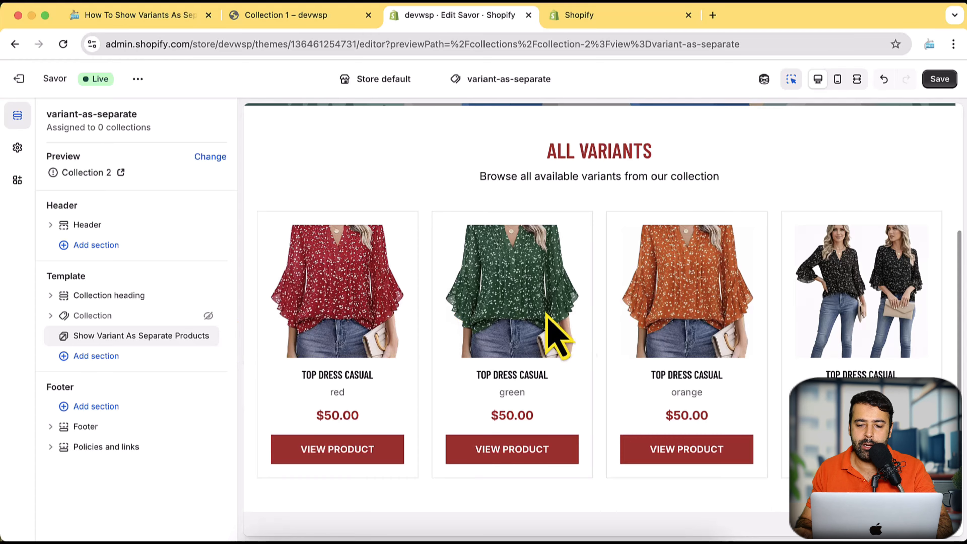
pyautogui.scroll(-3, 712, 321)
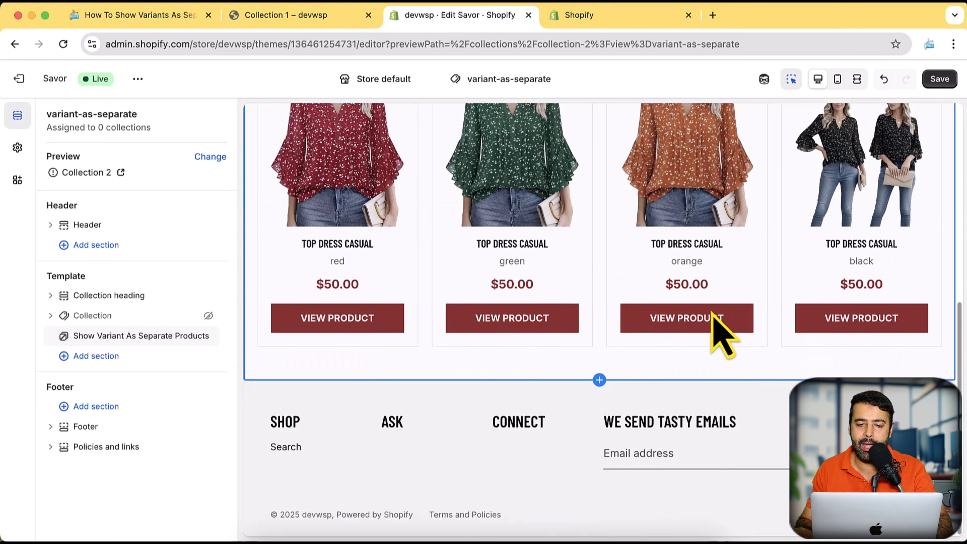
pyautogui.scroll(6, 716, 328)
pyautogui.scroll(-3, 594, 321)
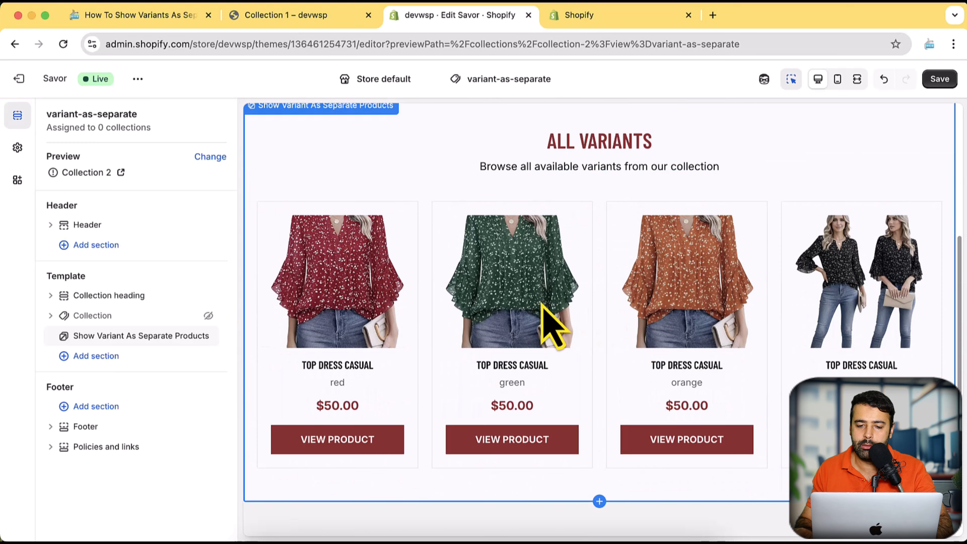
pyautogui.scroll(2, 544, 324)
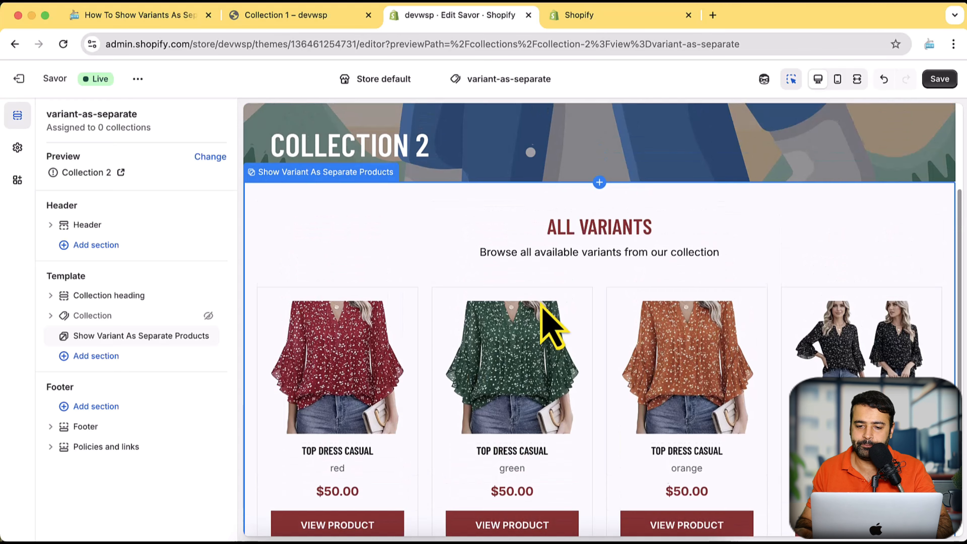
pyautogui.click(940, 79)
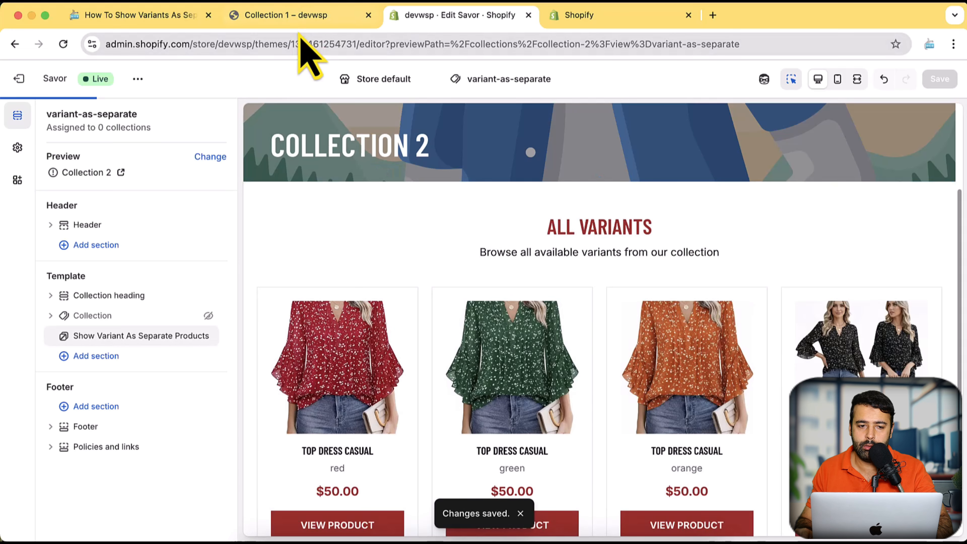
# Reload the Collection 1 page on the storefront and check how its products are displayed.
pyautogui.click(300, 16)
pyautogui.scroll(-10, 491, 197)
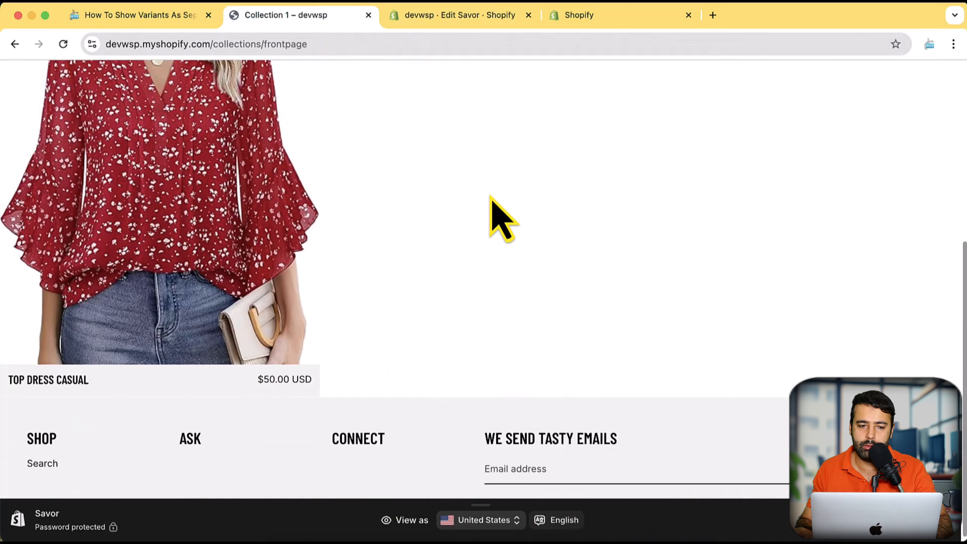
pyautogui.press('super+r')
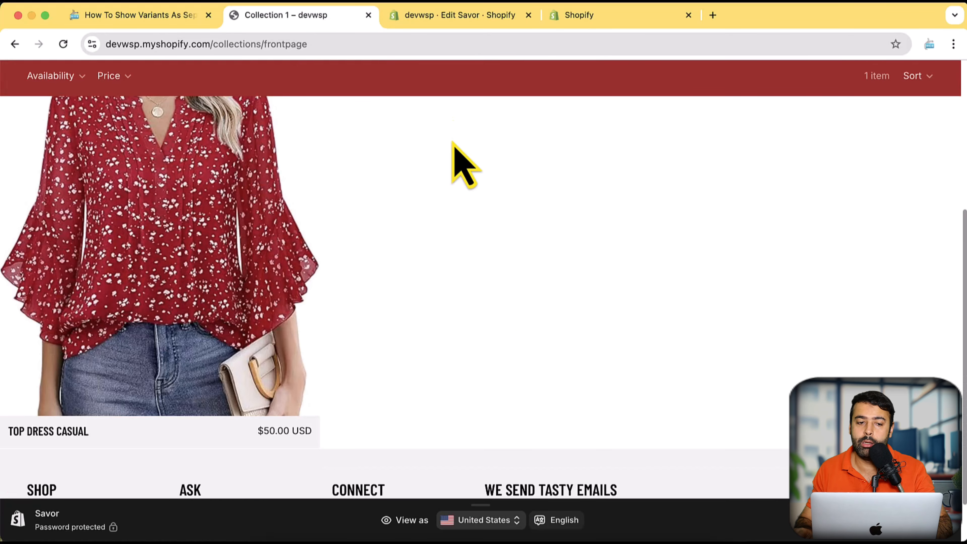
pyautogui.scroll(5, 482, 235)
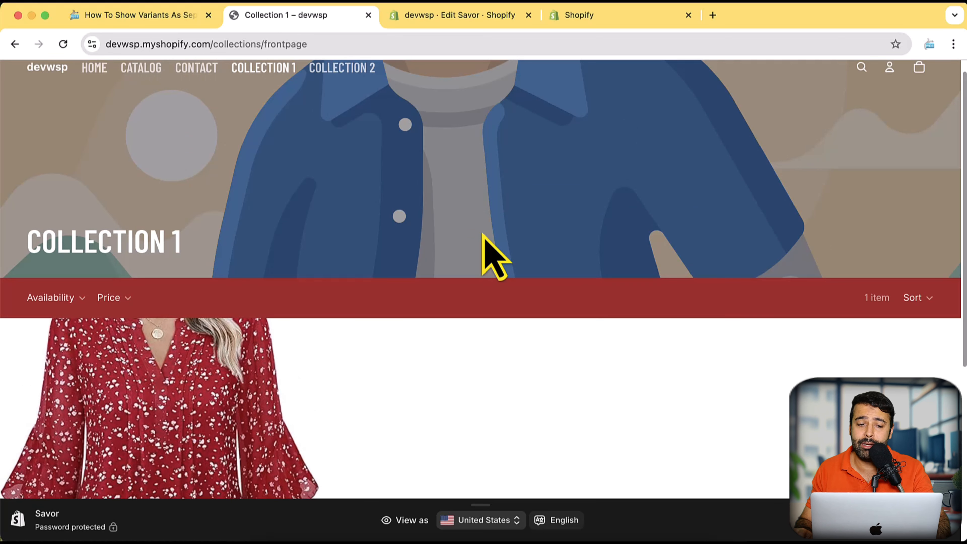
# Leave the theme editor and open Collection 1 from the store's collections in the admin.
pyautogui.click(438, 21)
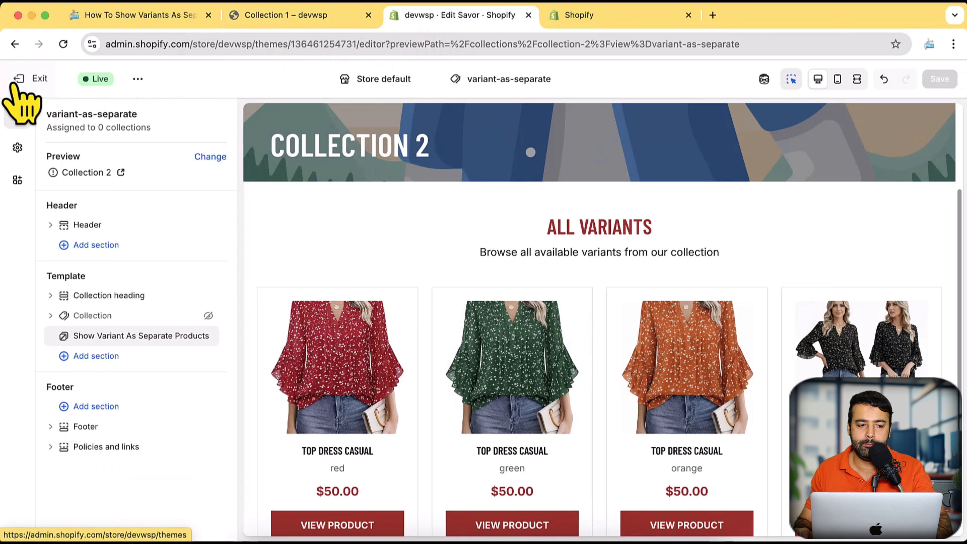
pyautogui.click(18, 79)
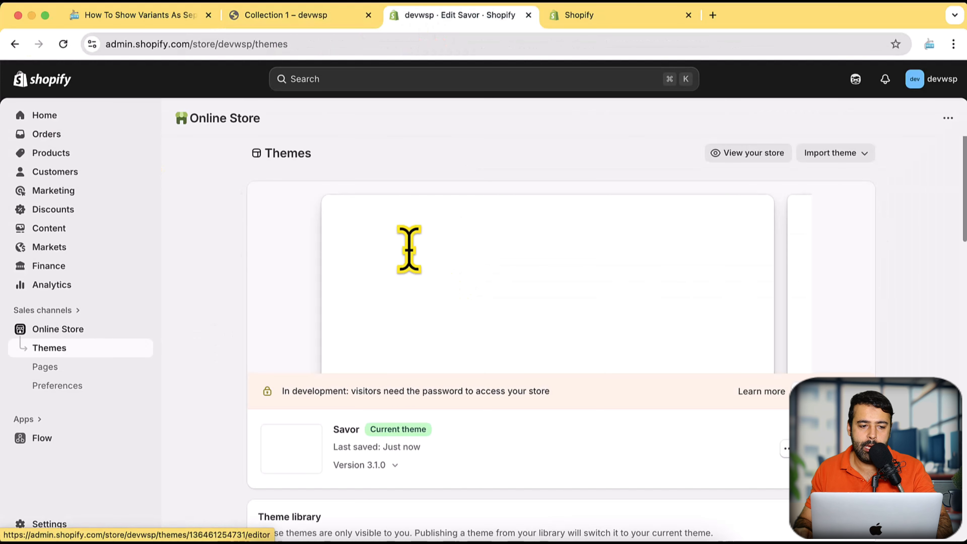
pyautogui.click(70, 153)
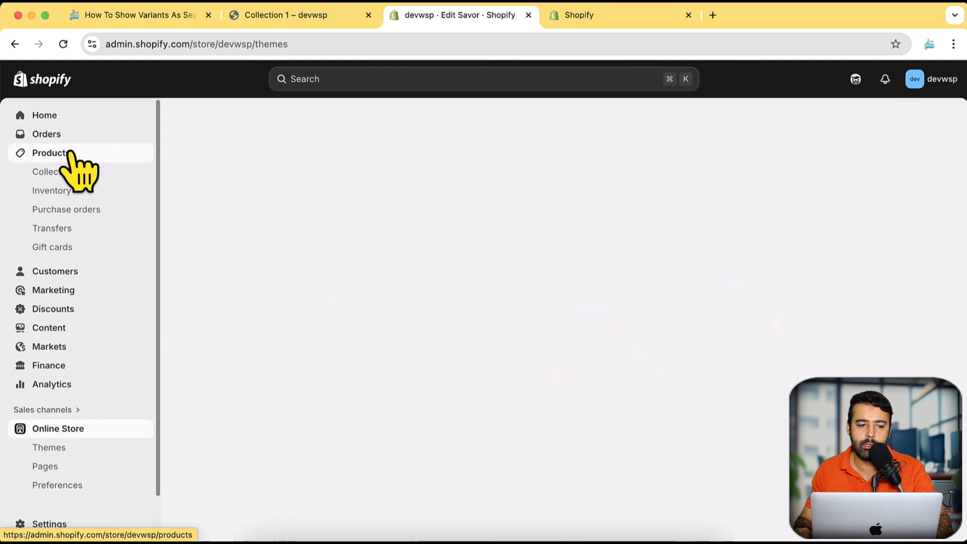
pyautogui.click(72, 174)
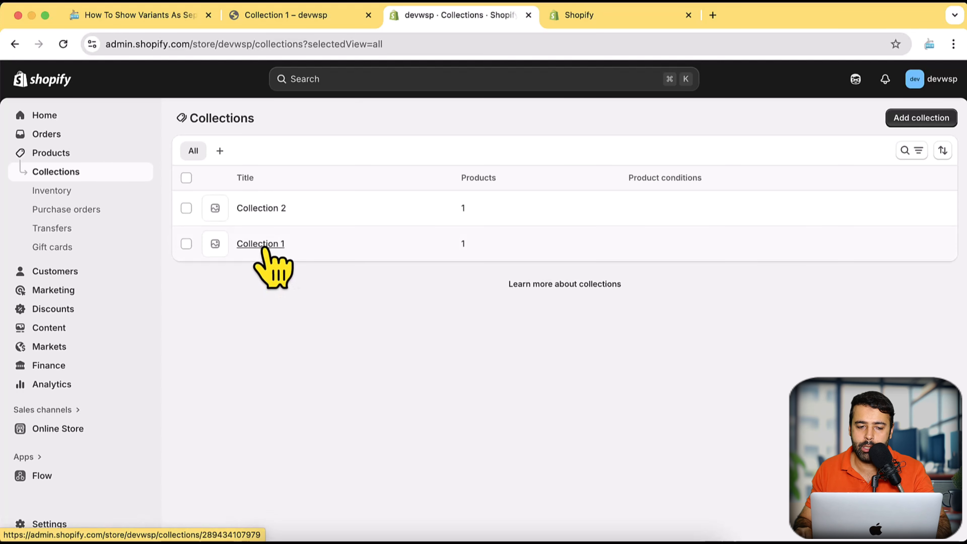
pyautogui.click(267, 245)
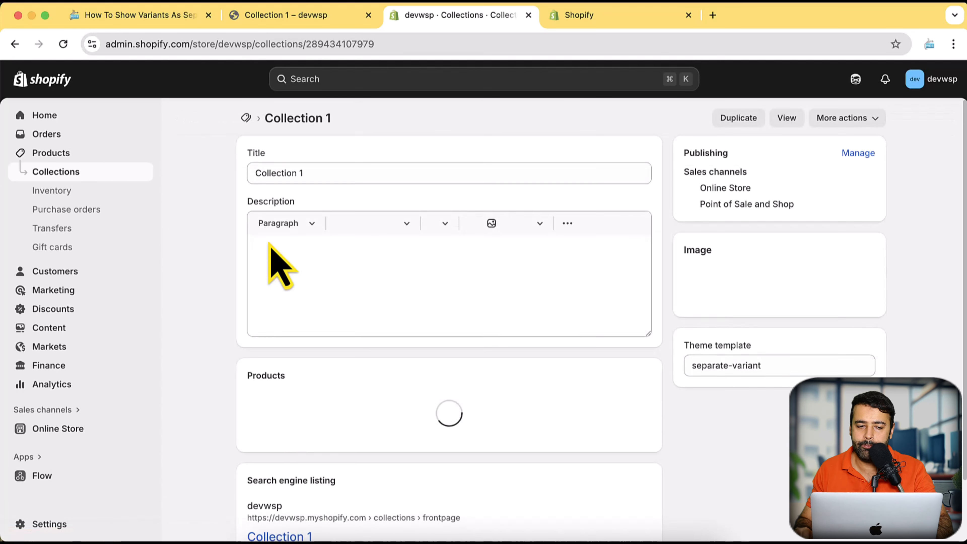
# Set Collection 1's theme template to variant-as-separate.
pyautogui.scroll(-3, 280, 264)
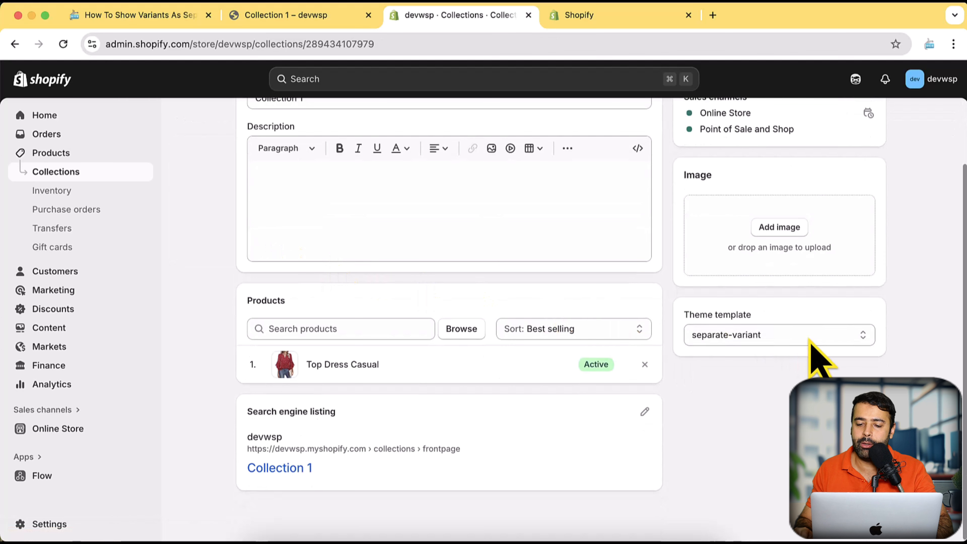
pyautogui.click(809, 338)
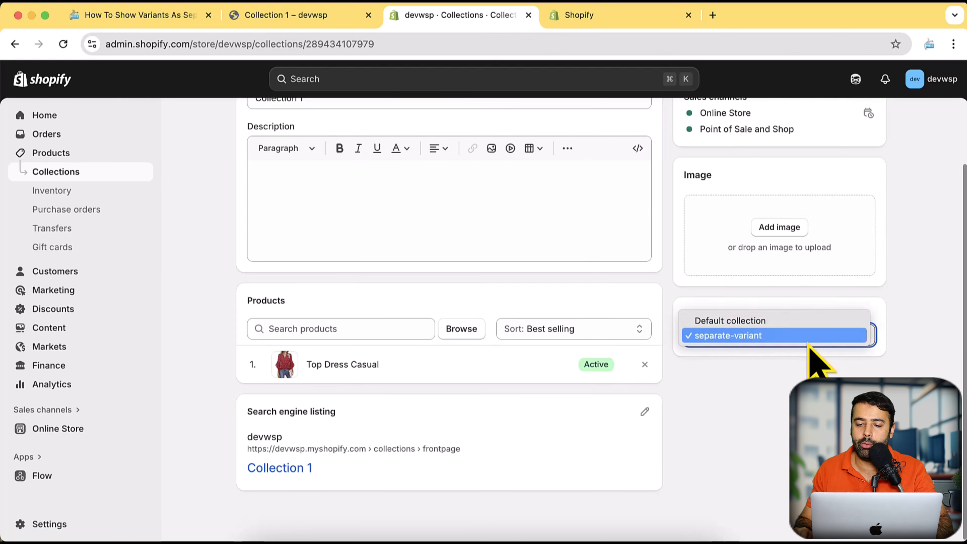
pyautogui.click(808, 341)
pyautogui.scroll(2, 932, 305)
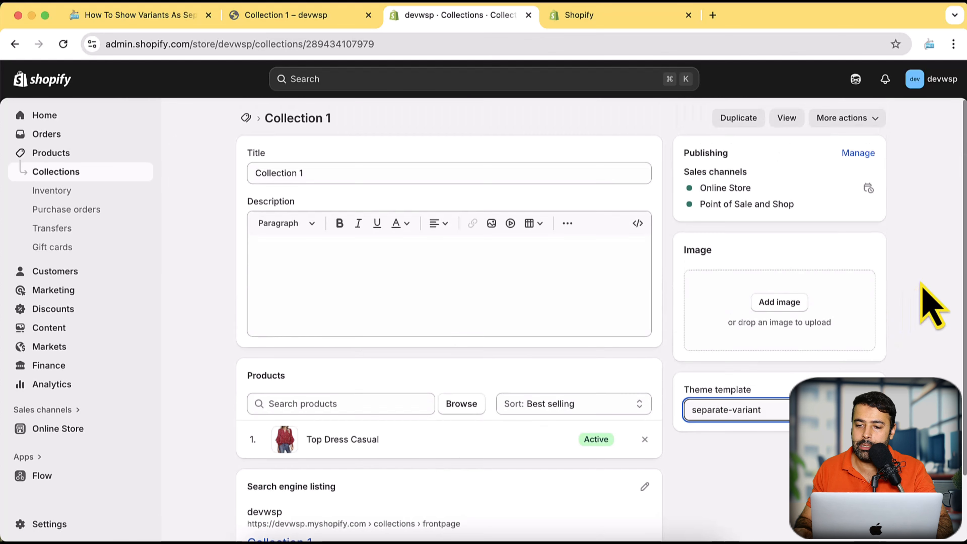
pyautogui.scroll(-2, 929, 320)
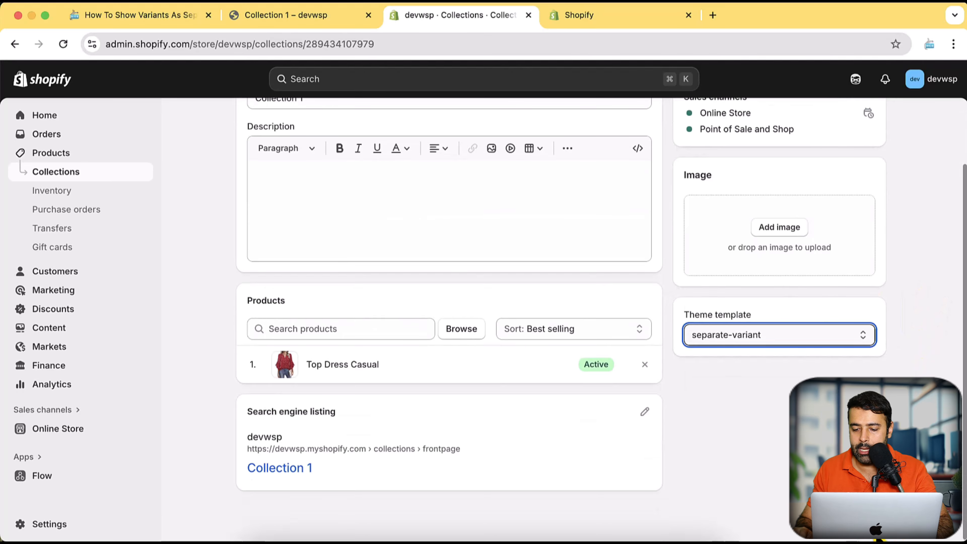
# Check the storefront's Collection 1 page for the All Variants heading and the separate product cards.
pyautogui.click(322, 17)
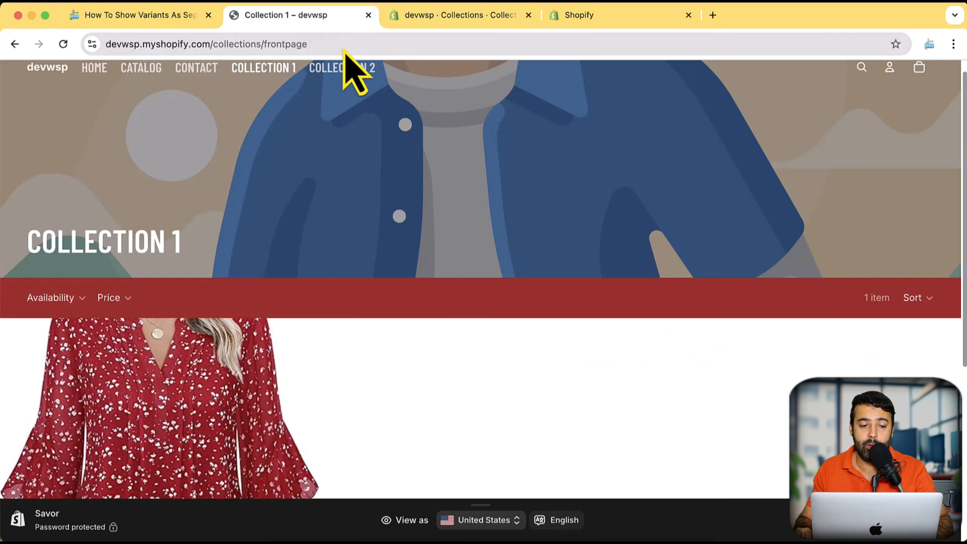
pyautogui.scroll(1, 498, 185)
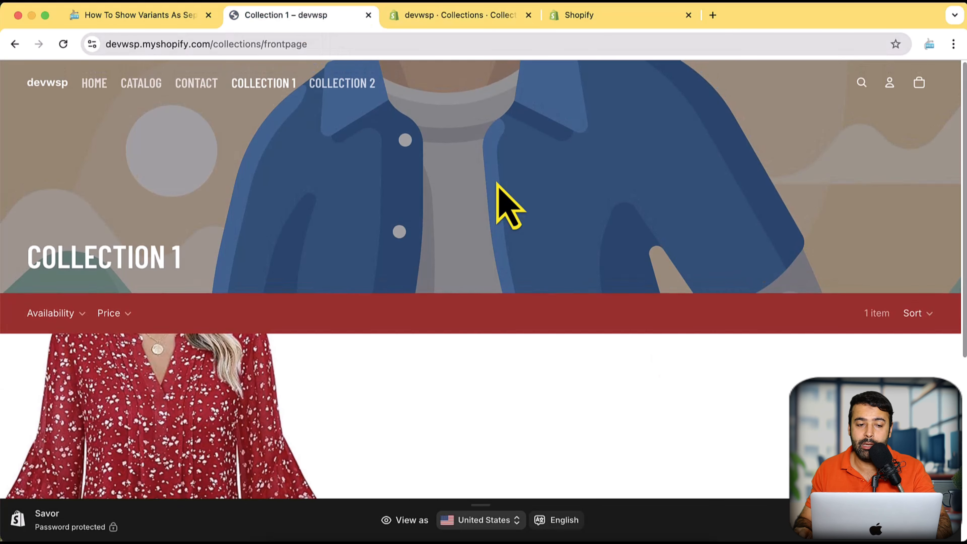
pyautogui.scroll(-3, 647, 190)
pyautogui.scroll(-5, 676, 168)
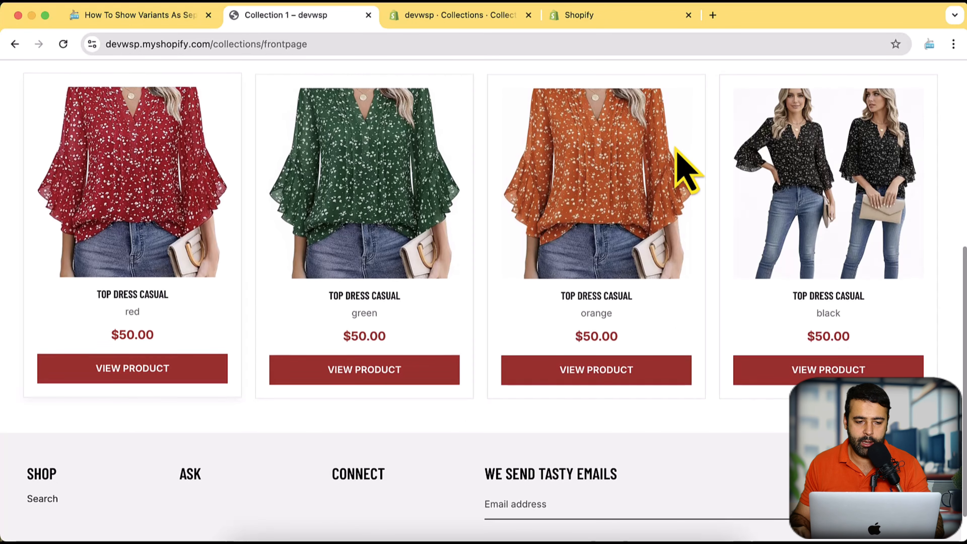
pyautogui.scroll(6, 415, 240)
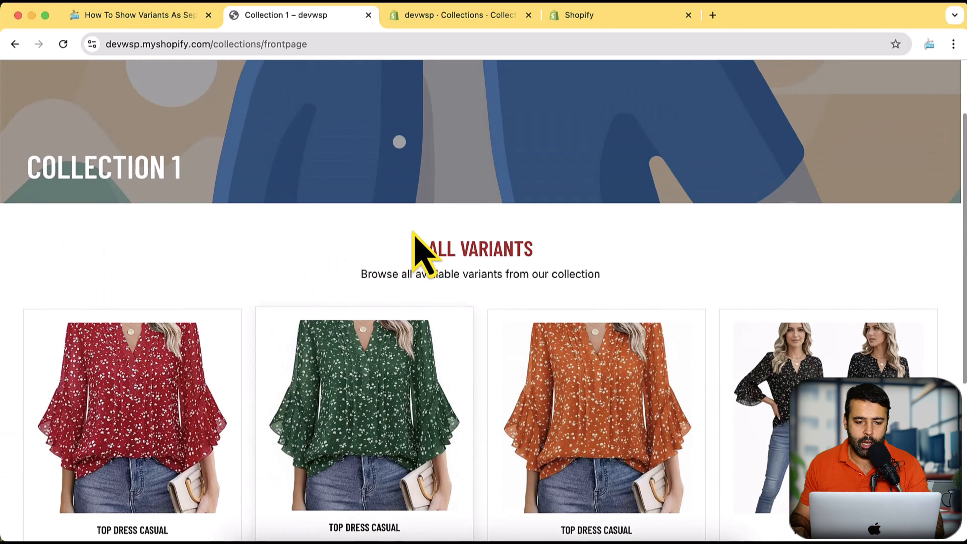
pyautogui.scroll(-3, 416, 224)
# Set Collection 1's theme template to Default collection in the admin and save the collection.
pyautogui.click(452, 17)
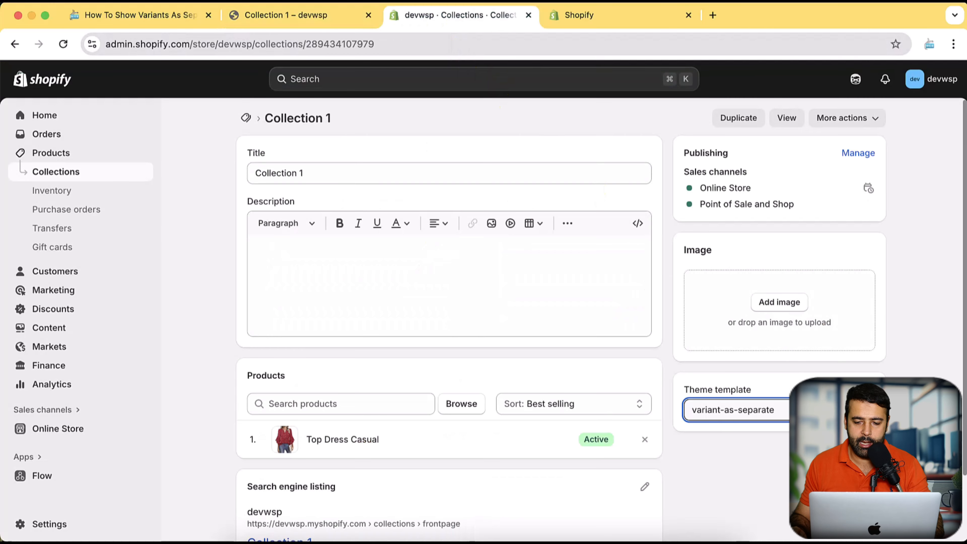
pyautogui.click(777, 411)
pyautogui.click(730, 395)
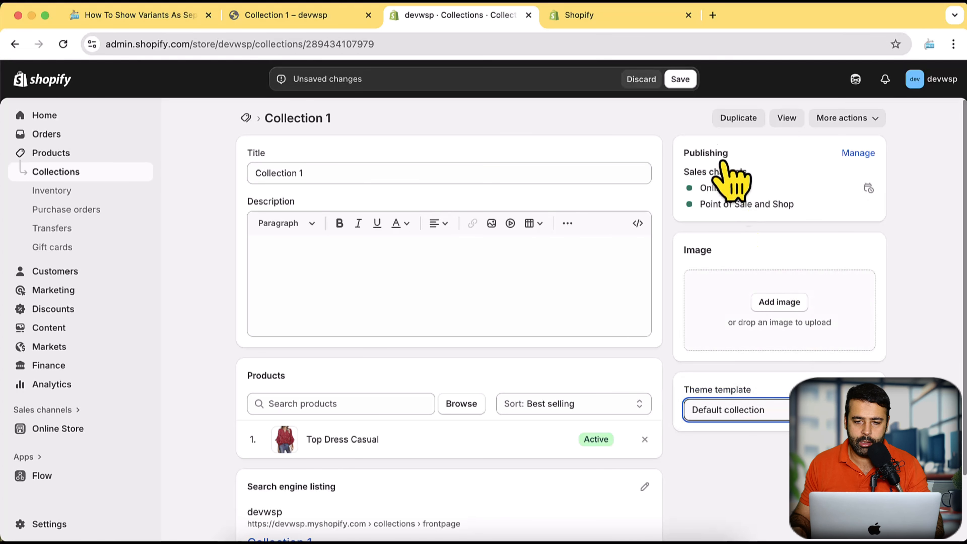
pyautogui.click(682, 80)
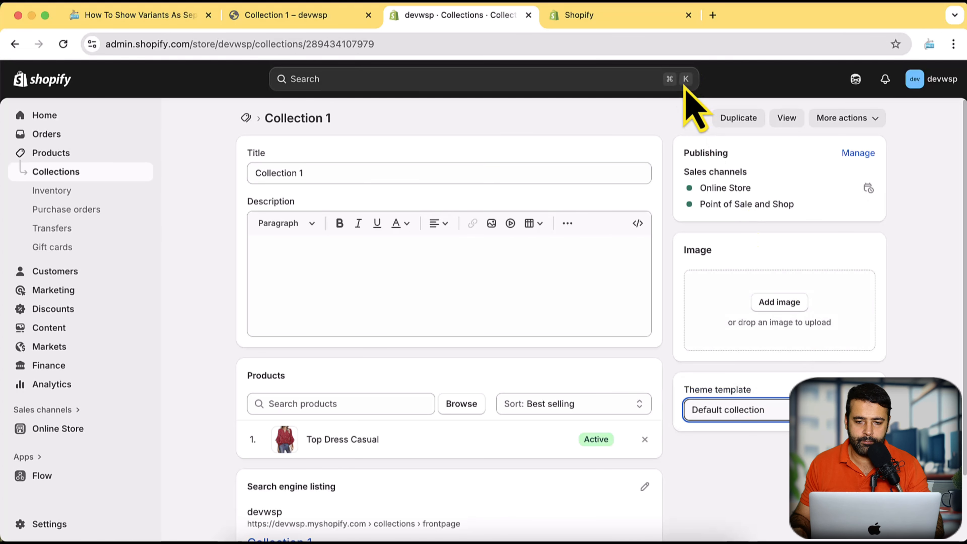
# Reload the storefront's Collection 1 page and examine its product list under the default template.
pyautogui.click(297, 15)
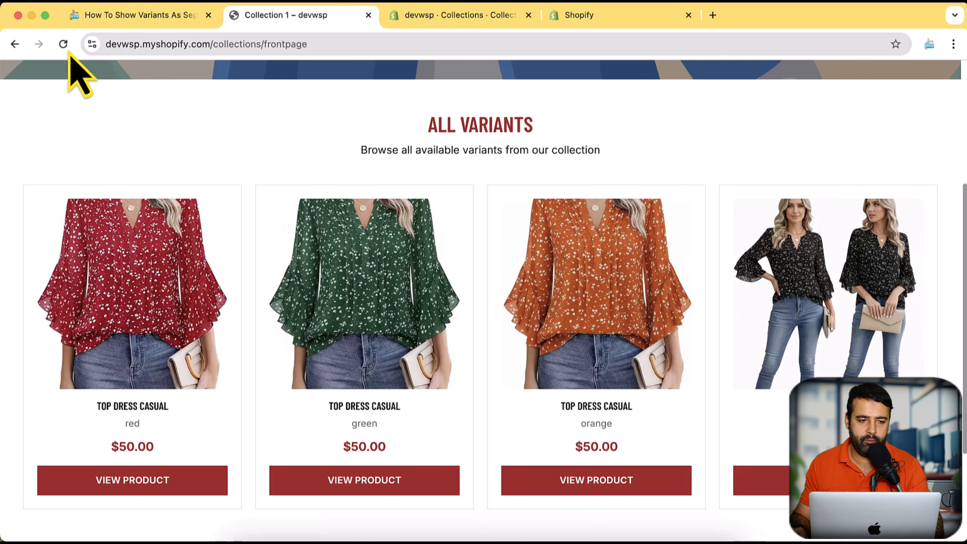
pyautogui.click(63, 44)
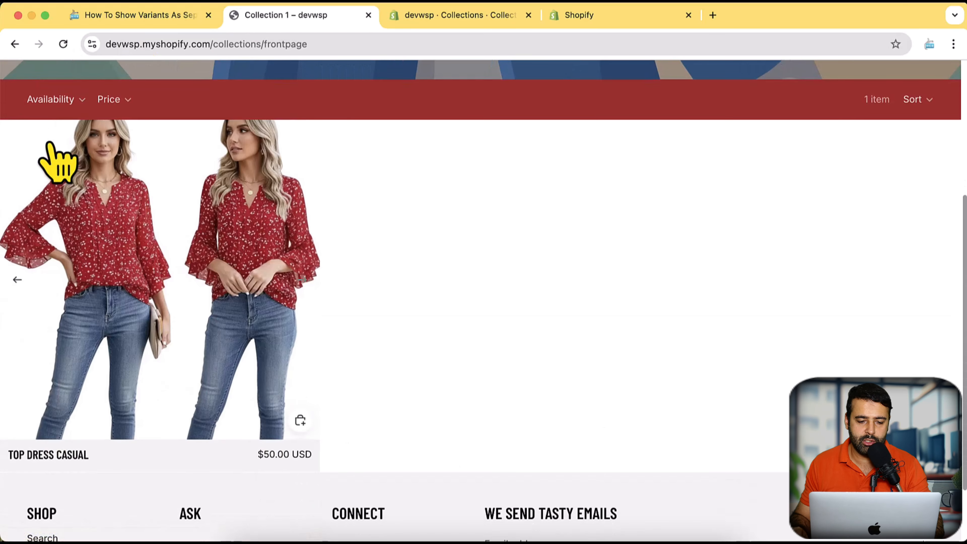
pyautogui.scroll(-2, 242, 88)
pyautogui.scroll(5, 242, 89)
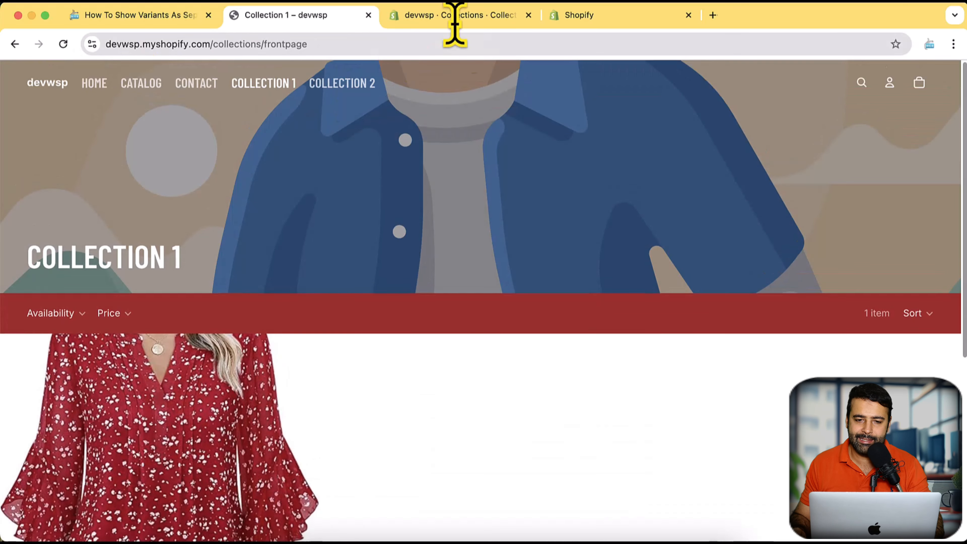
pyautogui.click(456, 16)
pyautogui.click(130, 15)
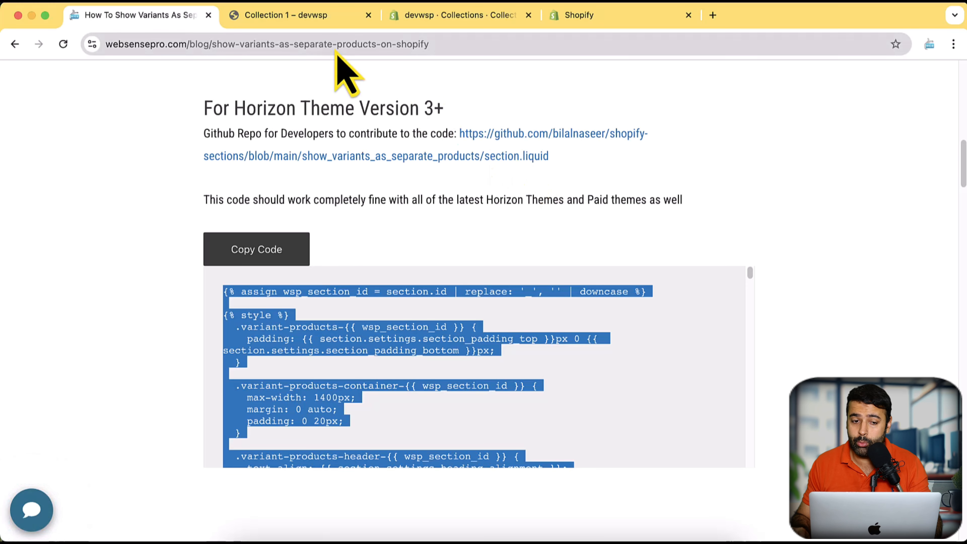
pyautogui.click(419, 17)
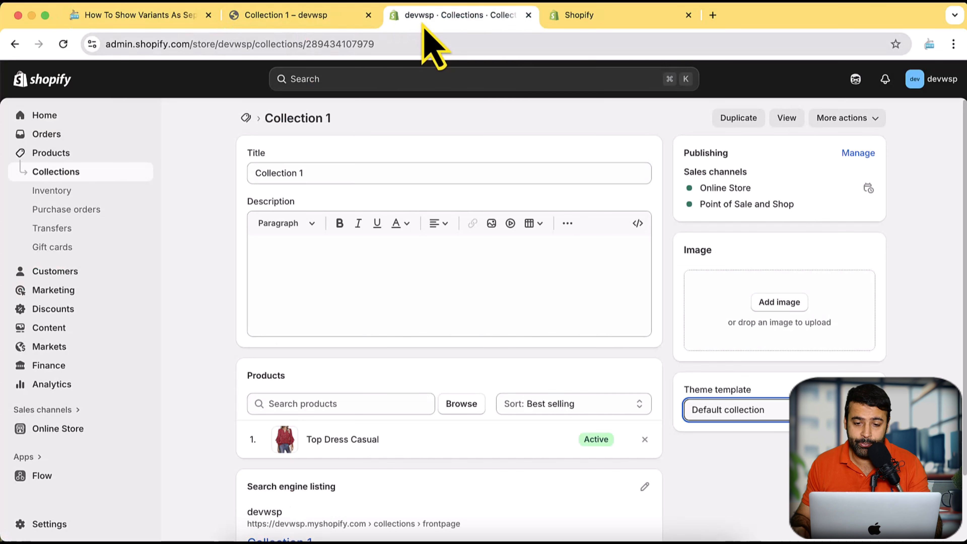
pyautogui.click(610, 17)
pyautogui.click(457, 18)
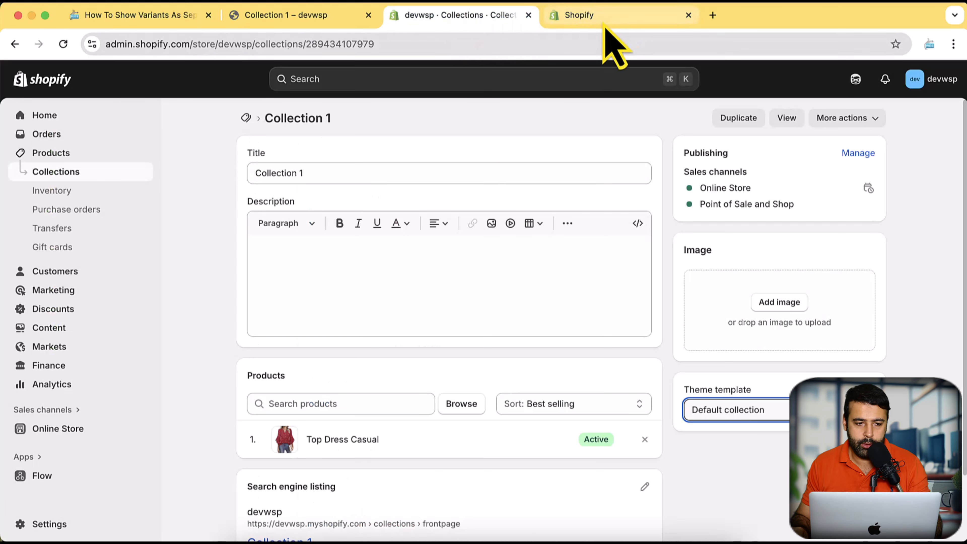
# Return to the Savor theme's code editor and open the theme customizer from there.
pyautogui.click(592, 18)
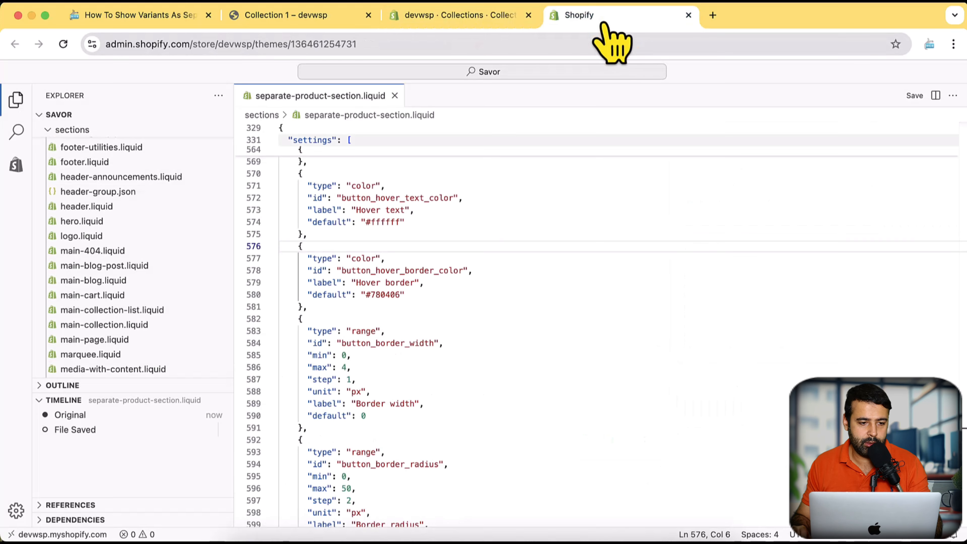
pyautogui.click(16, 168)
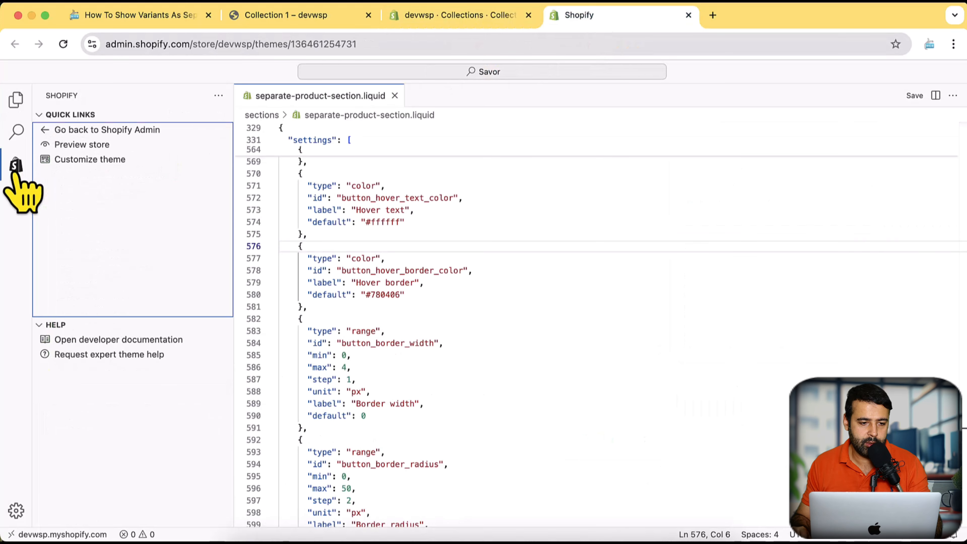
pyautogui.click(95, 160)
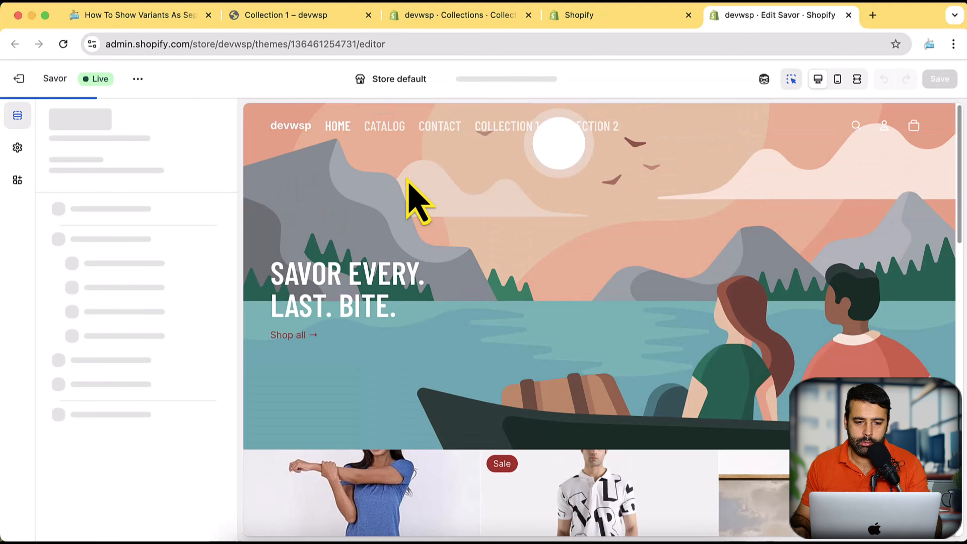
# Add the Show Variant As Separate Products section below the Video section in the home page template.
pyautogui.scroll(-15, 407, 179)
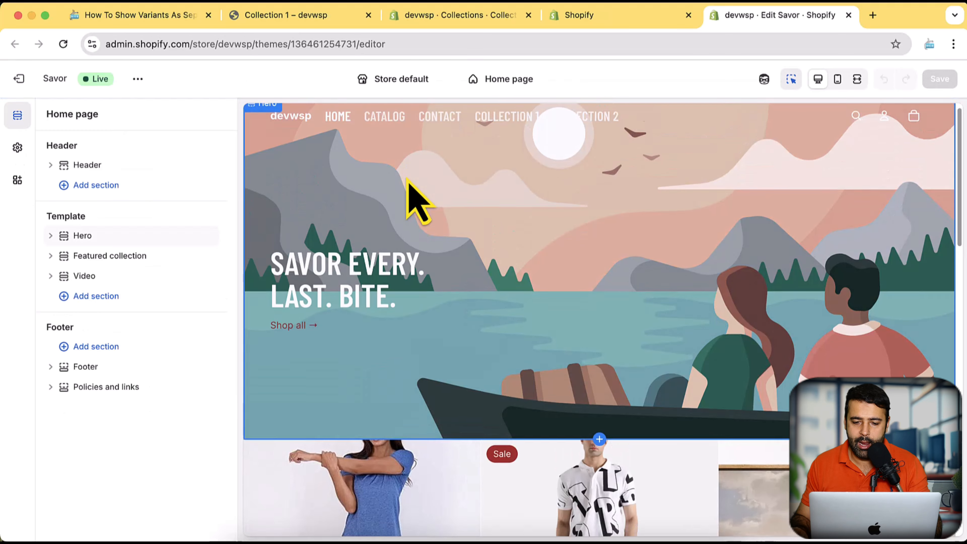
pyautogui.scroll(7, 407, 183)
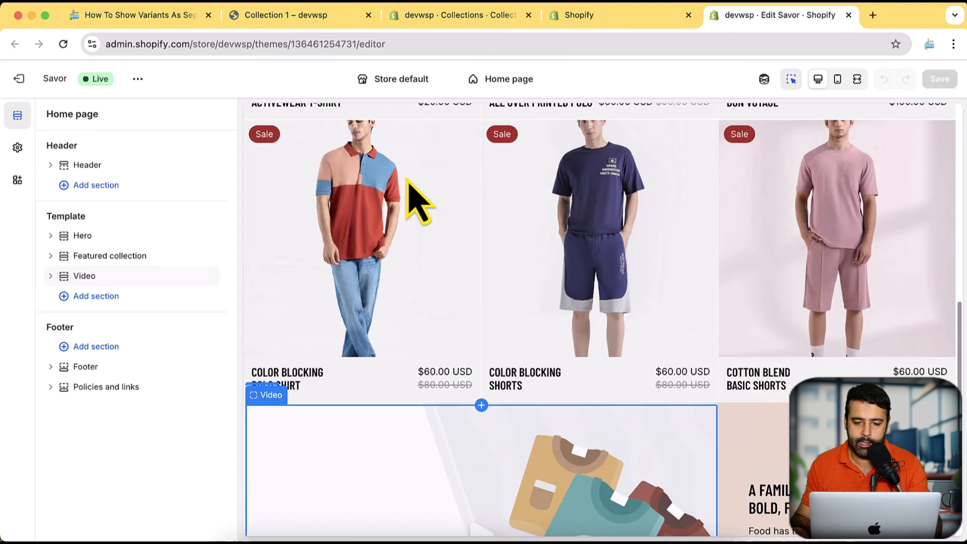
pyautogui.scroll(-6, 379, 204)
pyautogui.click(106, 300)
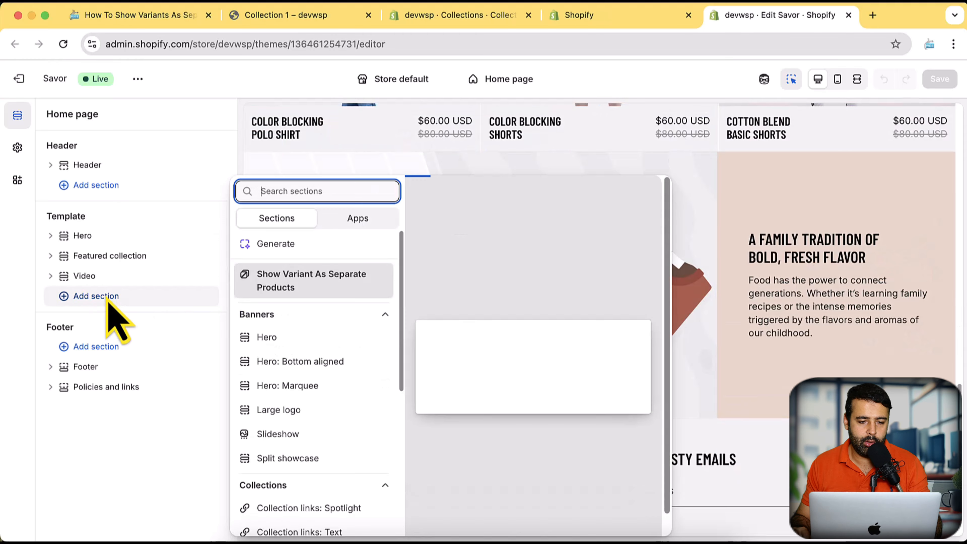
pyautogui.click(312, 288)
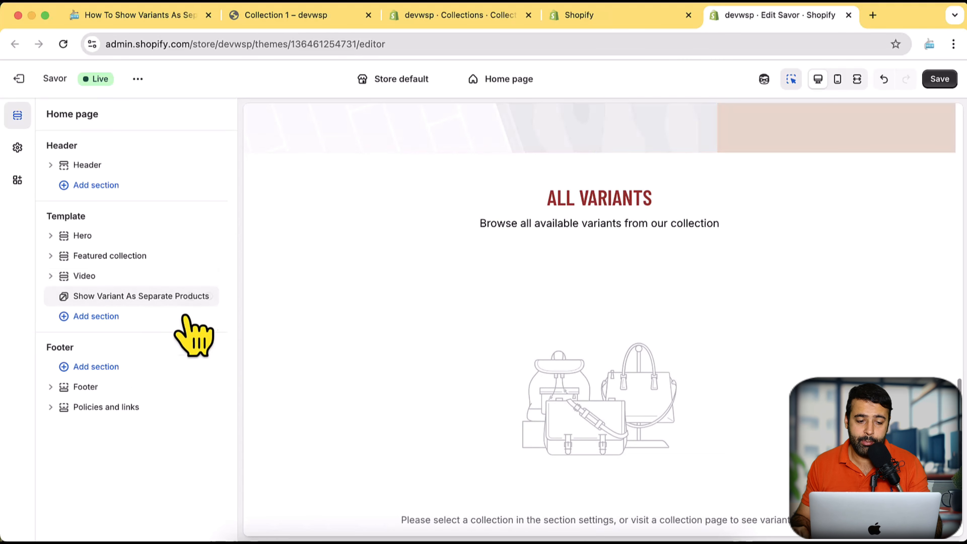
# Set the home page section's data source to Collection 1, check the variant cards in the preview, and save the page.
pyautogui.click(132, 297)
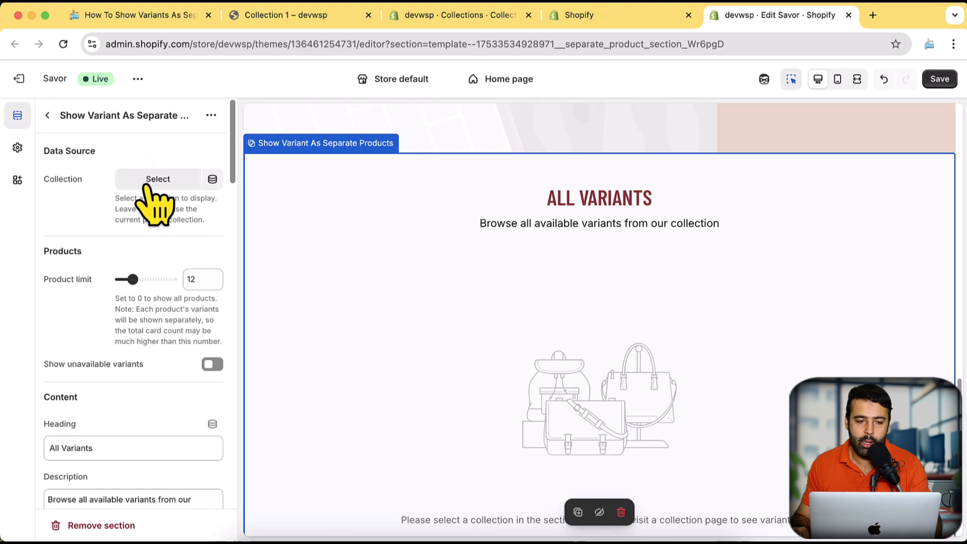
pyautogui.click(147, 186)
pyautogui.click(130, 231)
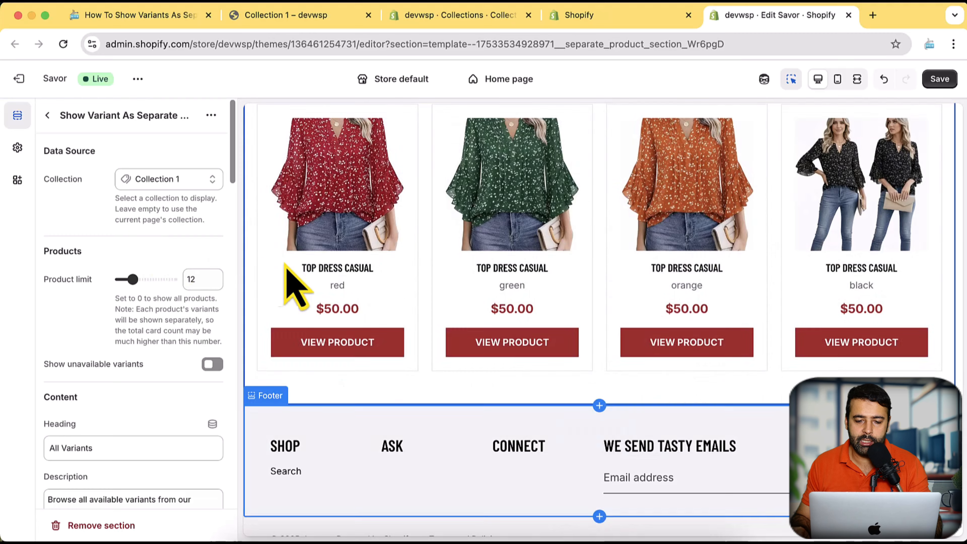
pyautogui.scroll(3, 514, 313)
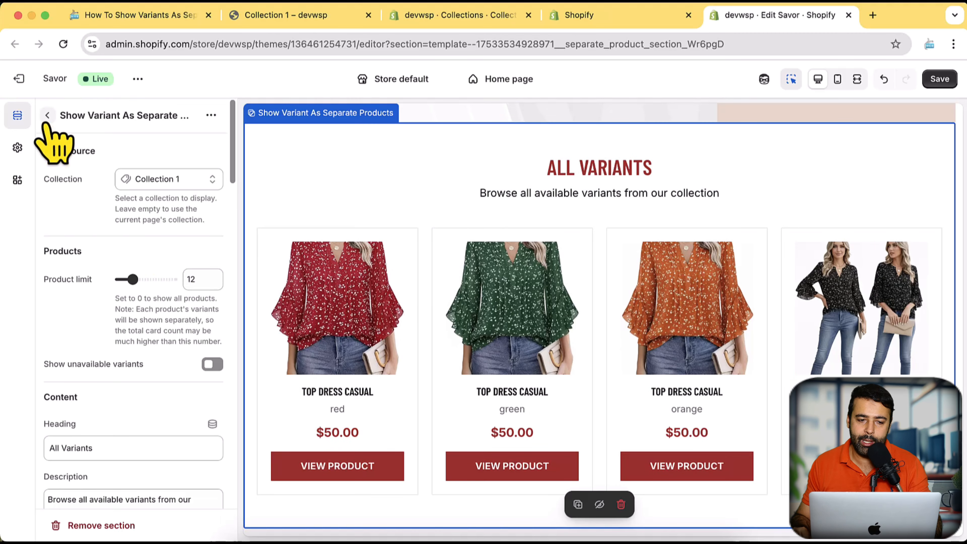
pyautogui.click(47, 115)
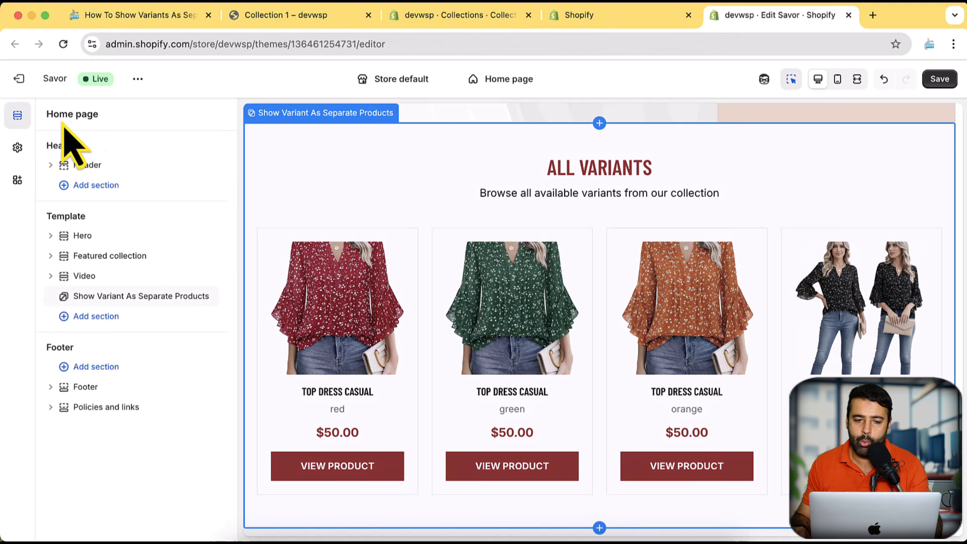
pyautogui.click(940, 79)
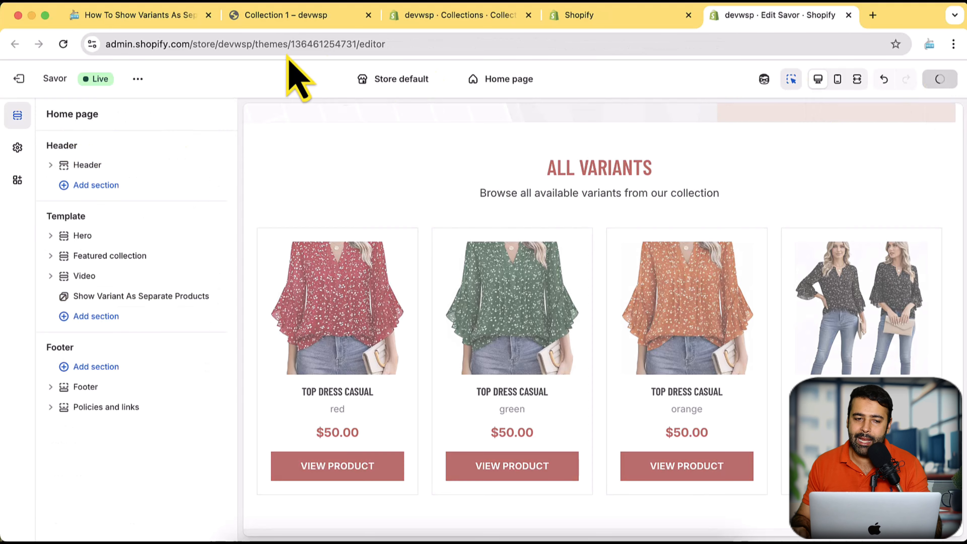